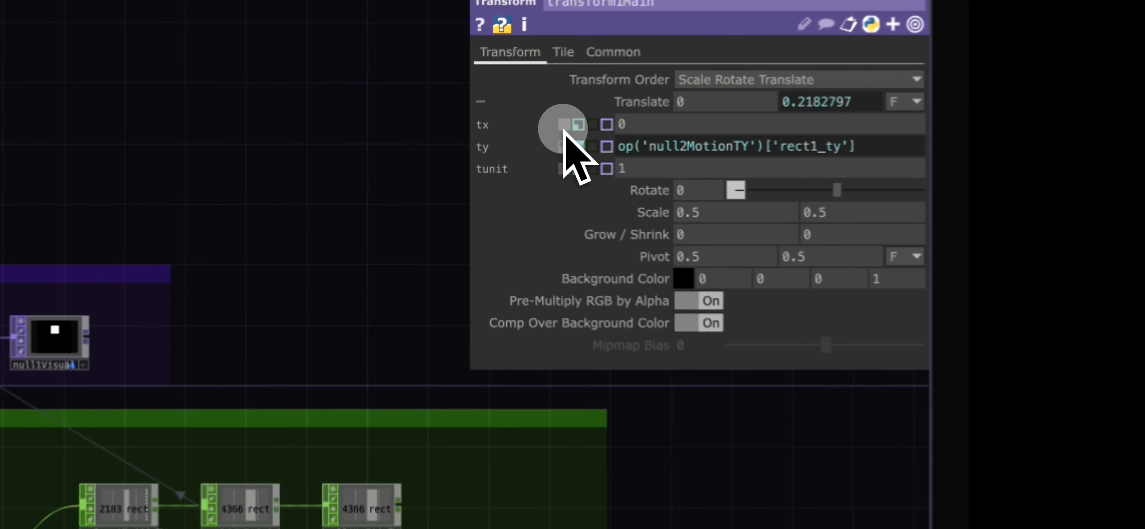
Switch the transform's ty parameter to a constant 0 and enlarge the MOTION annotation box to make room for more nodes.
click(478, 145)
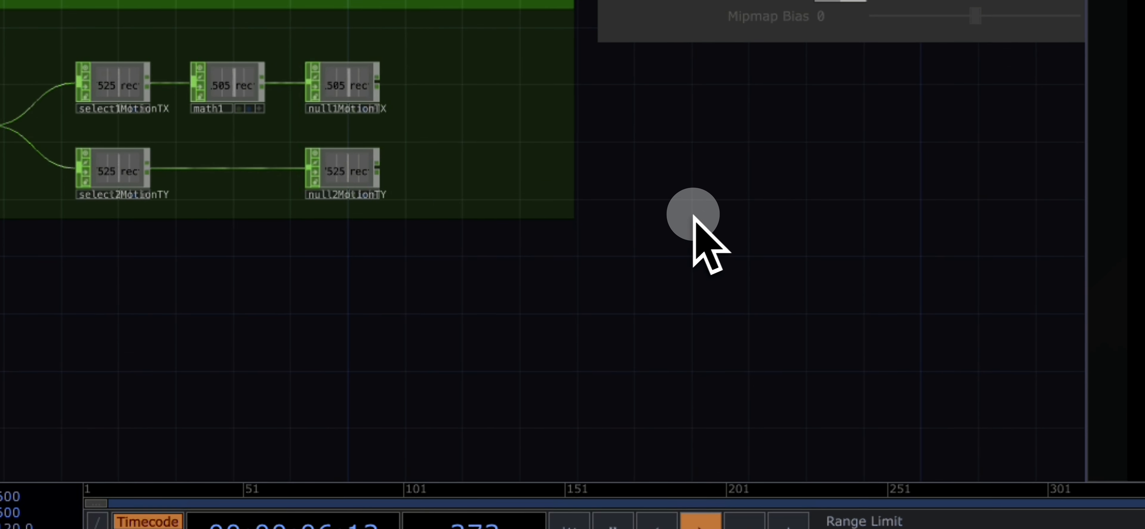
drag(693, 216, 690, 267)
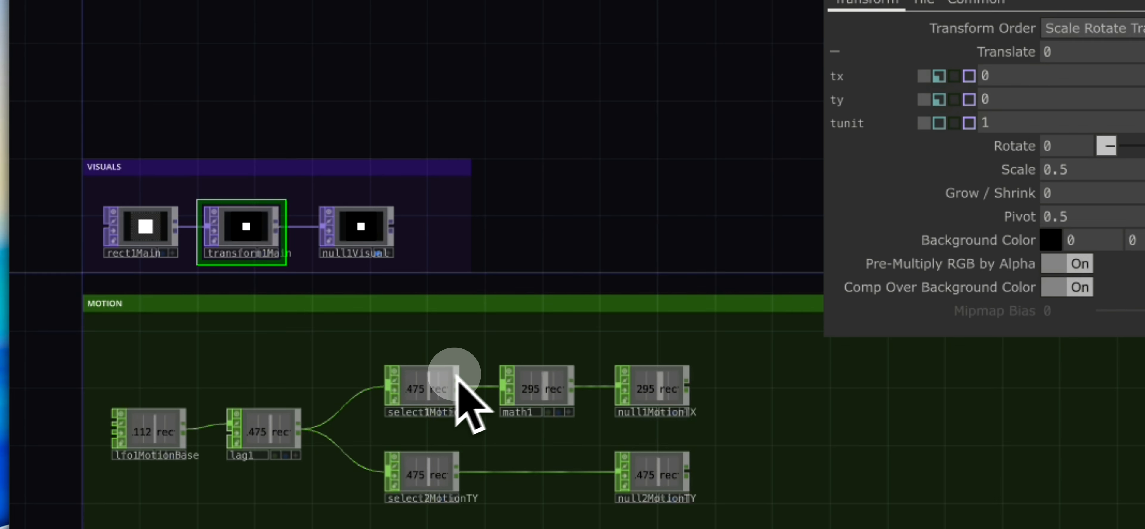
drag(682, 153, 665, 124)
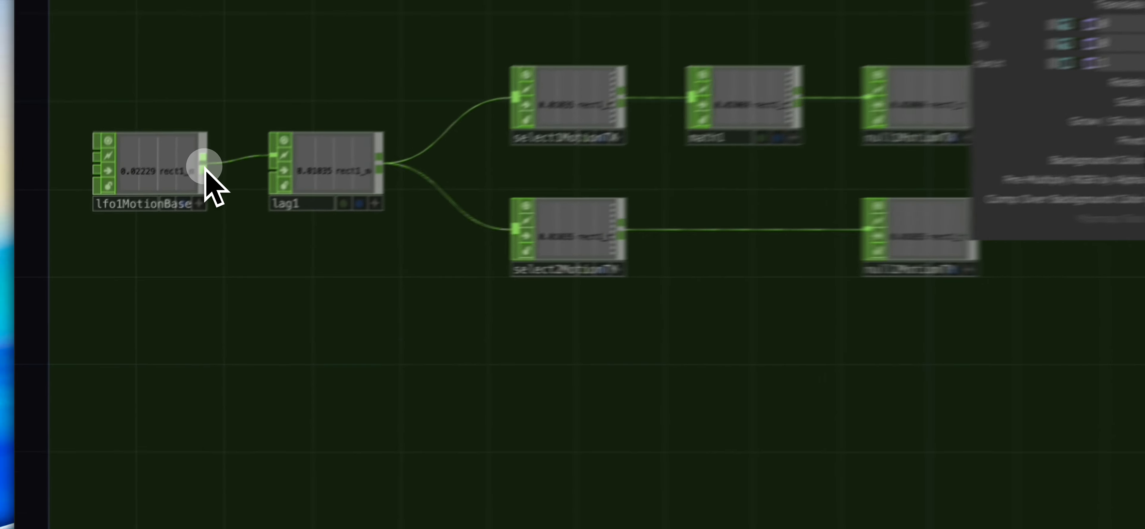
Branch a new Select CHOP off the output of lfo1MotionBase, placing it below lag1.
right_click(131, 220)
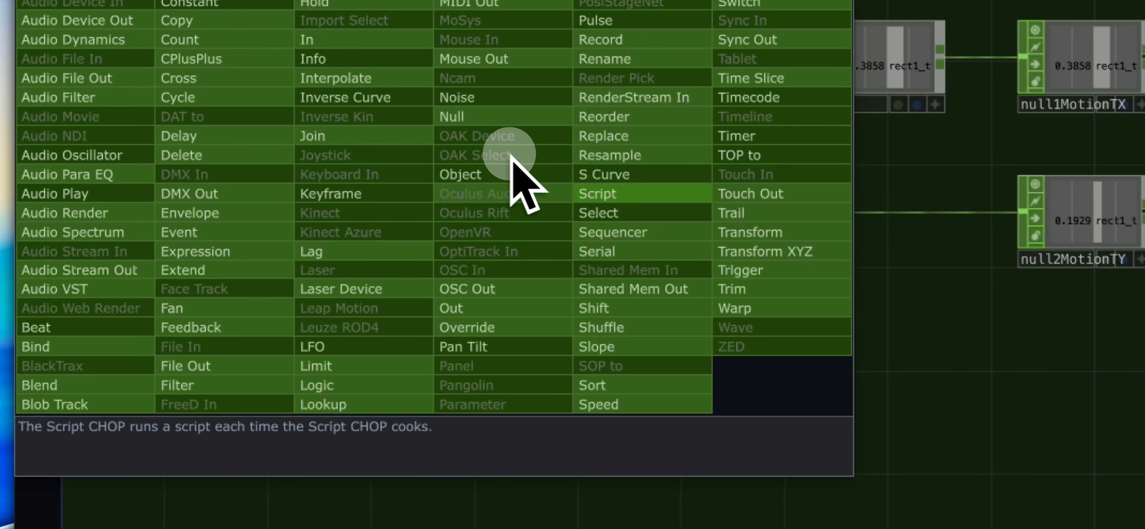
click(640, 213)
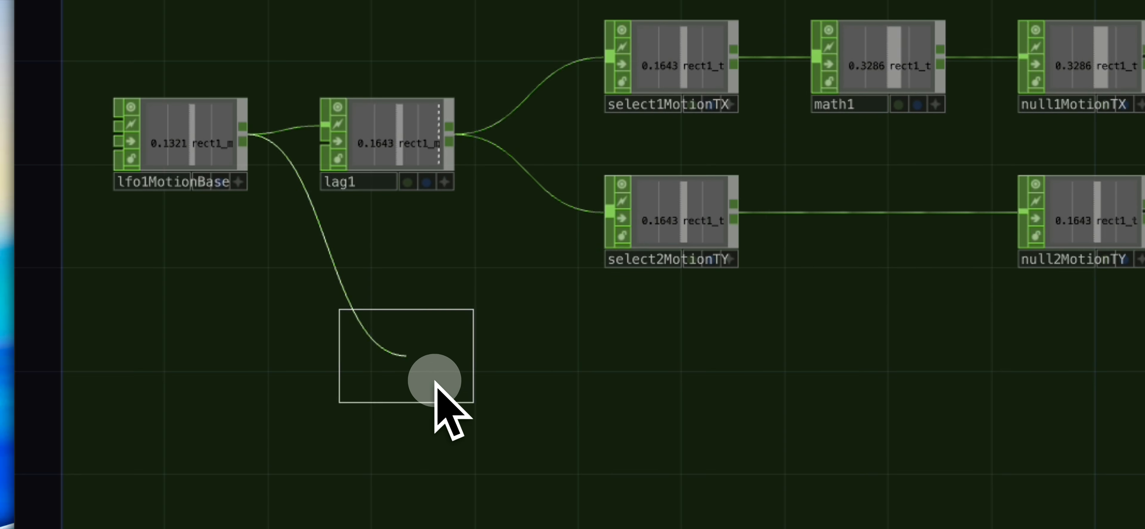
click(409, 360)
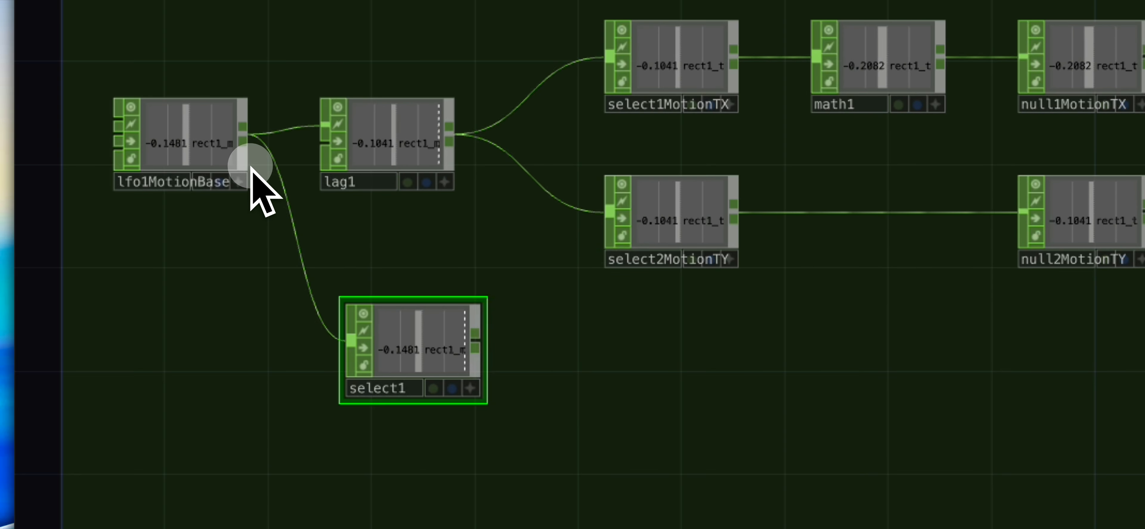
Move lag1 up from the LFO's row and align select1 directly beneath it.
drag(247, 174, 220, 247)
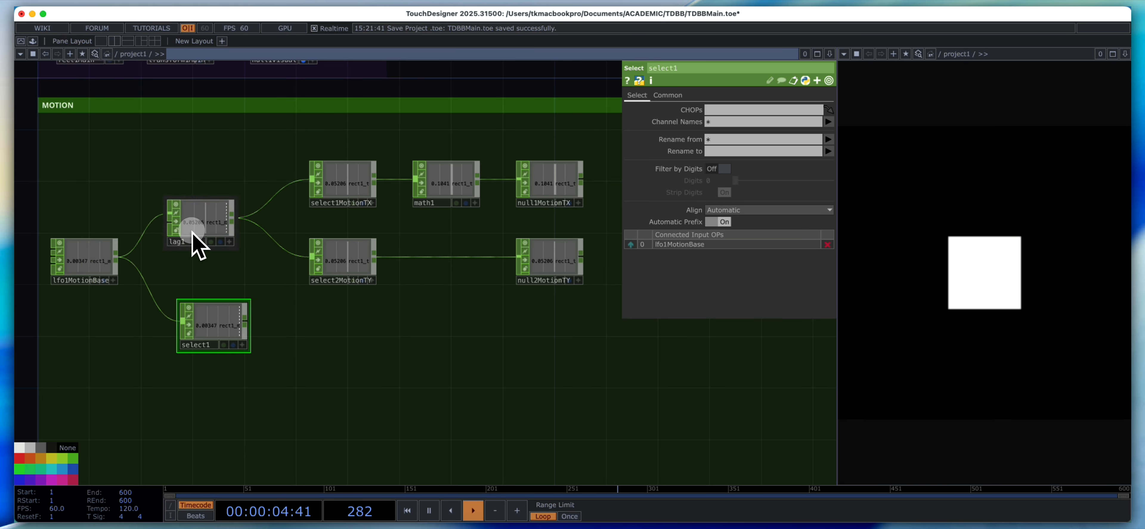
scroll(196, 247, up, 5)
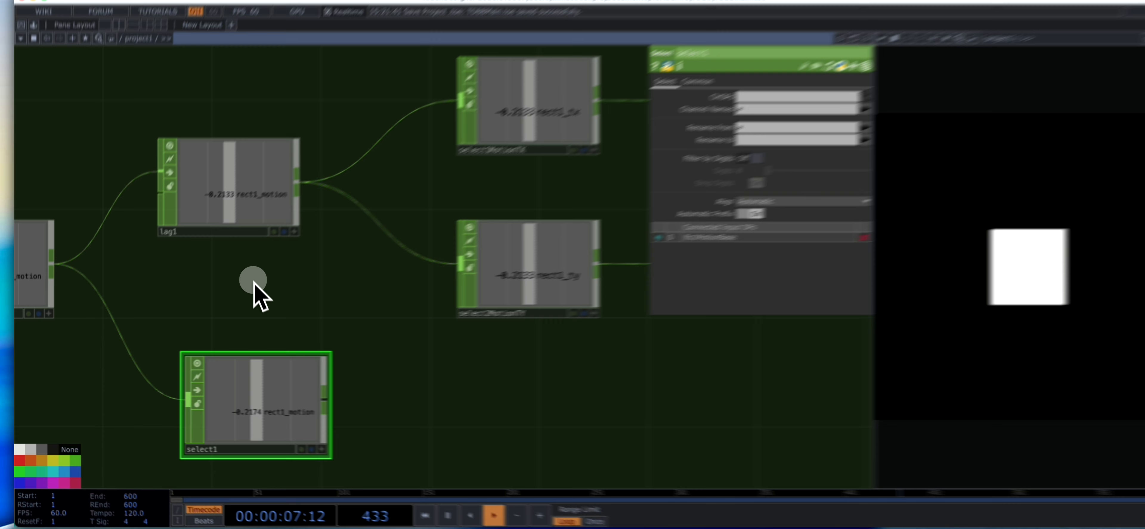
drag(263, 400, 246, 352)
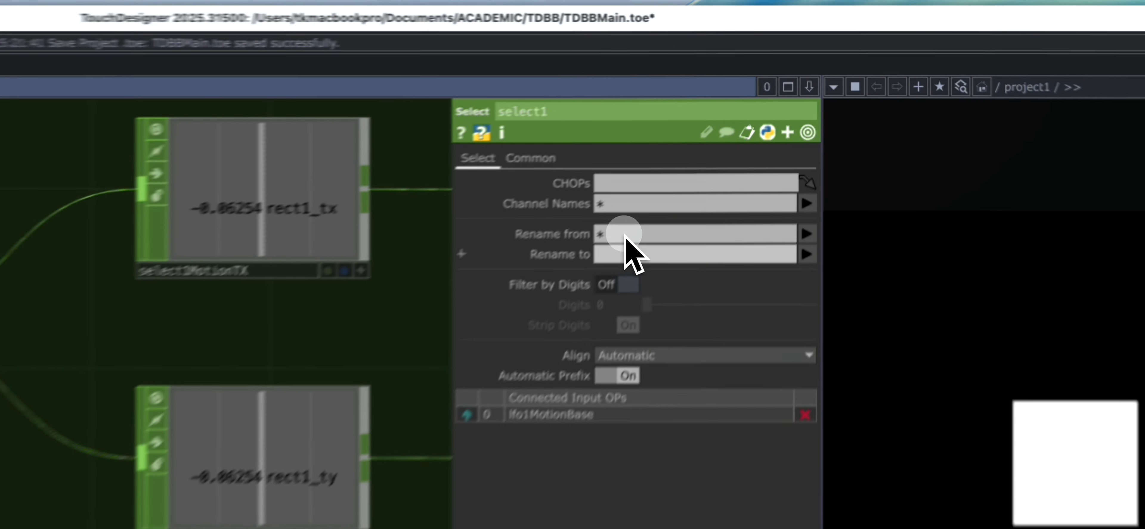
Rename select1's output channel to lfoColor.
click(727, 151)
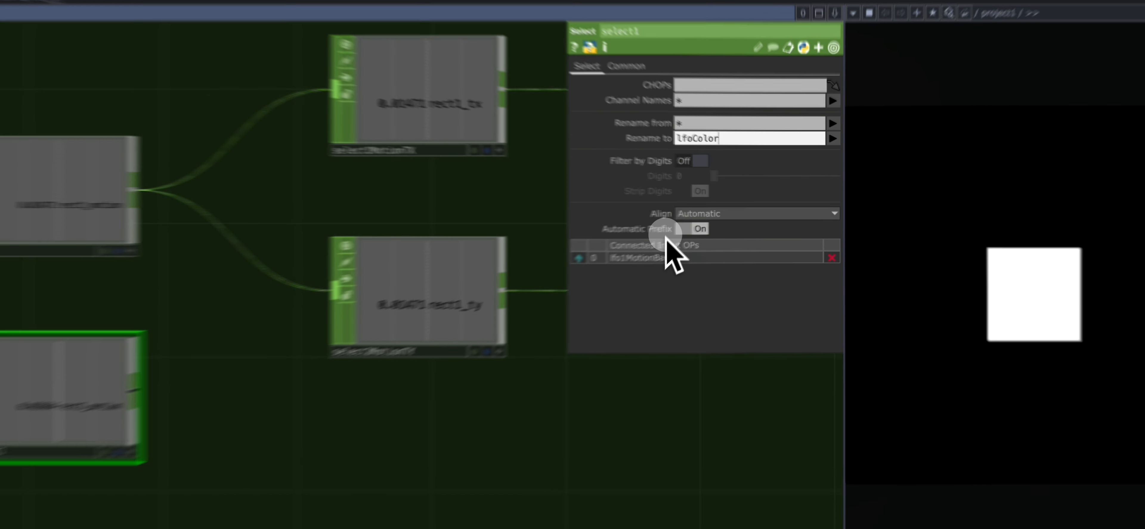
click(614, 367)
drag(378, 399, 404, 412)
drag(535, 400, 633, 262)
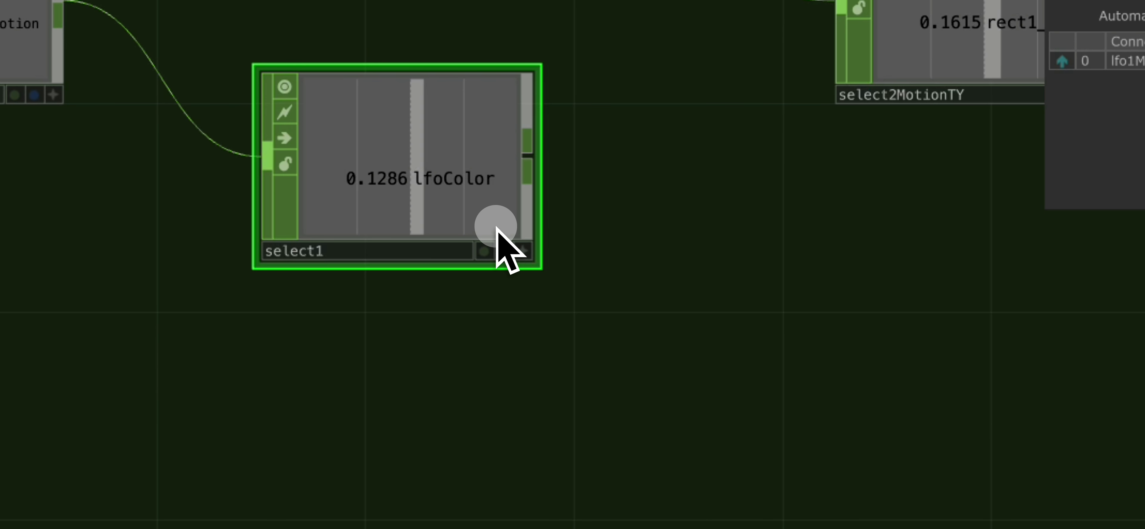
drag(497, 228, 511, 340)
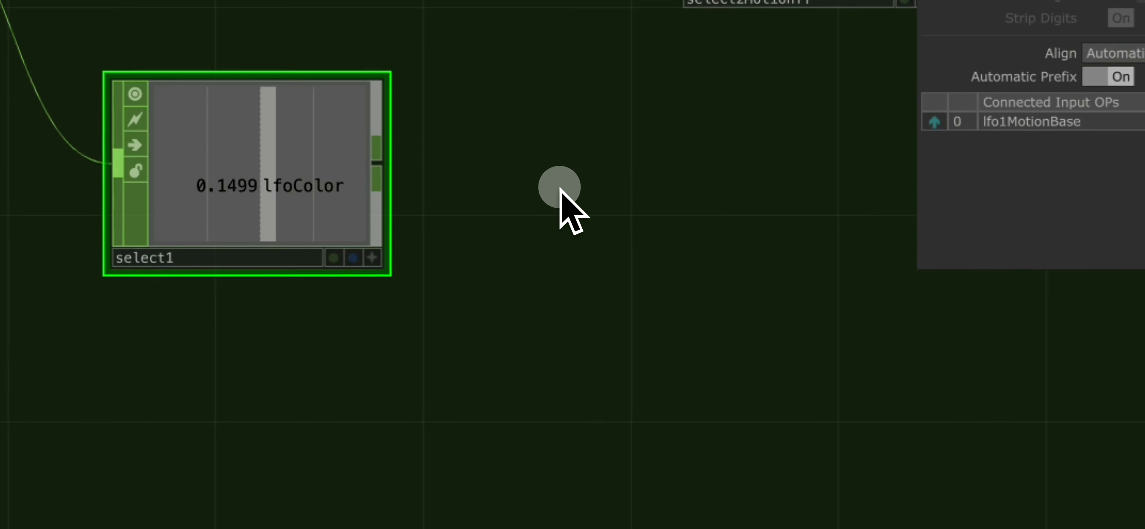
drag(644, 209, 650, 211)
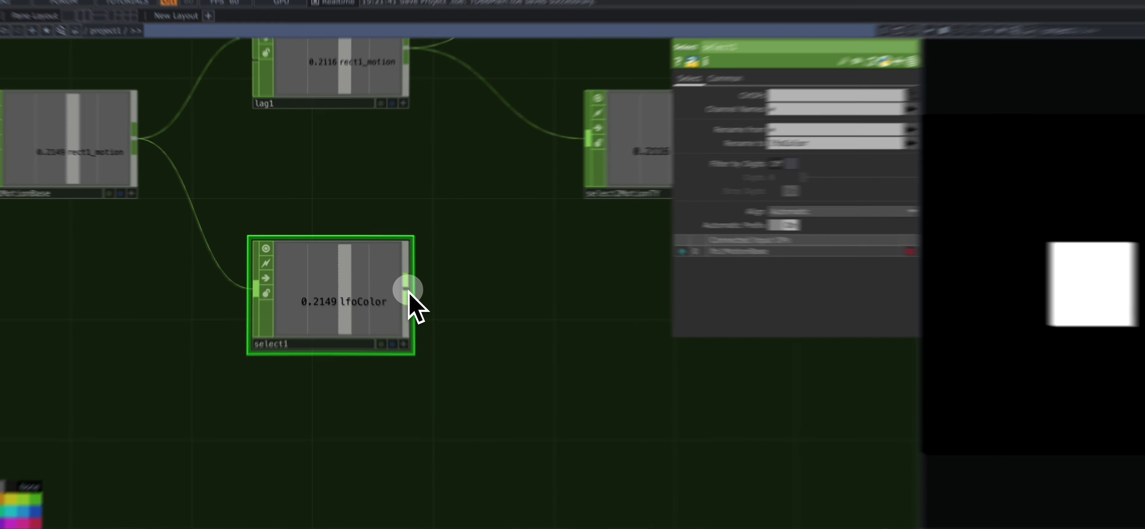
Add a Math CHOP to the output of select1 and place it beside that node.
click(395, 279)
click(501, 143)
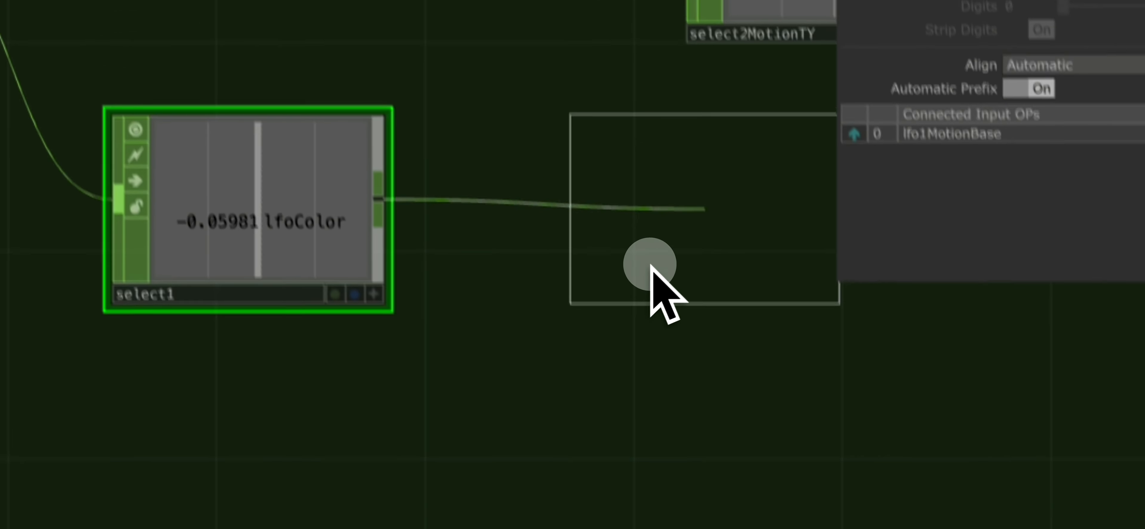
click(662, 196)
drag(856, 370, 411, 302)
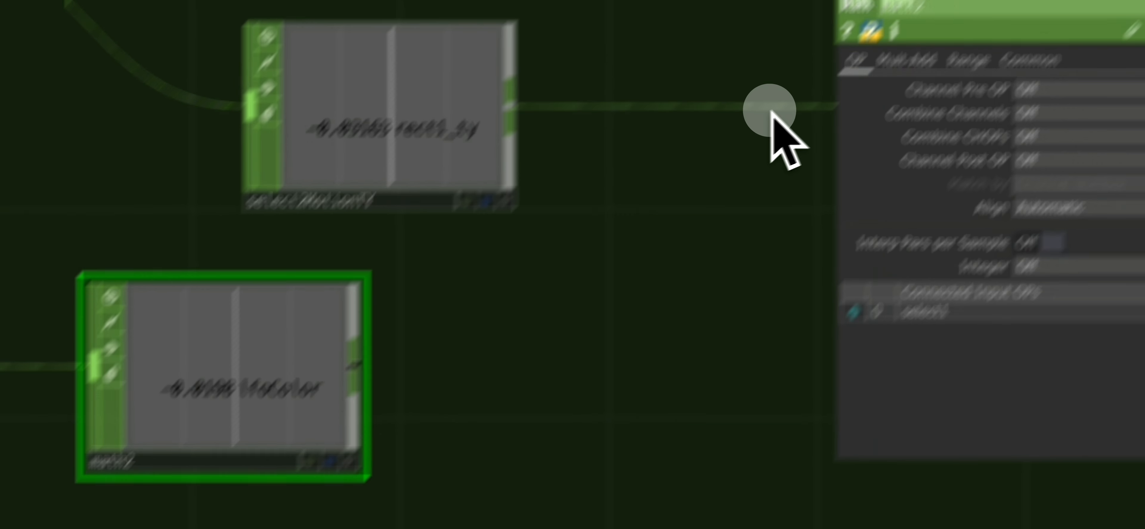
Set the new Math CHOP's From Range to -0.25 and 0.25.
click(725, 175)
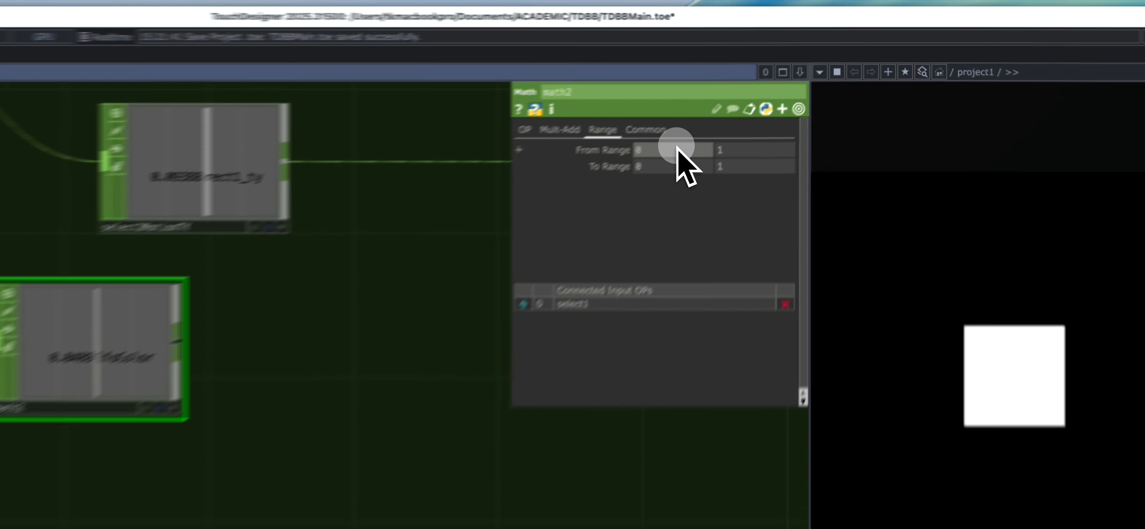
key(BackSpace)
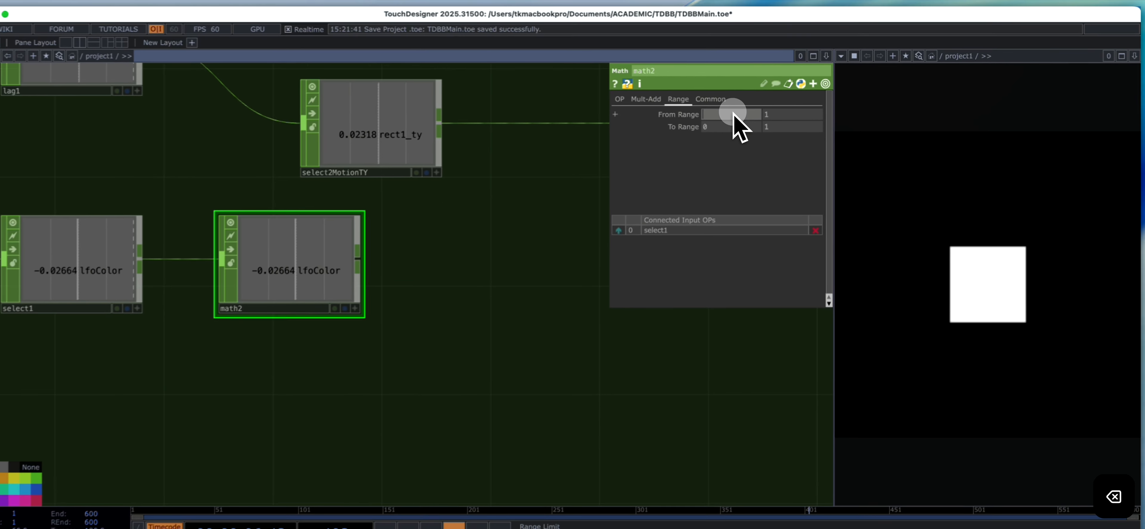
text(-.25)
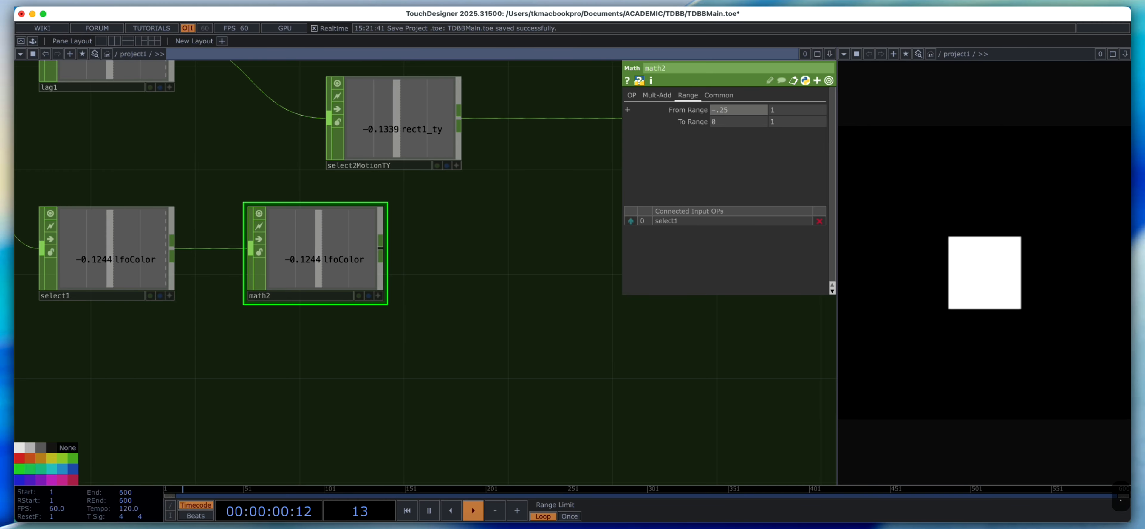
key(Tab)
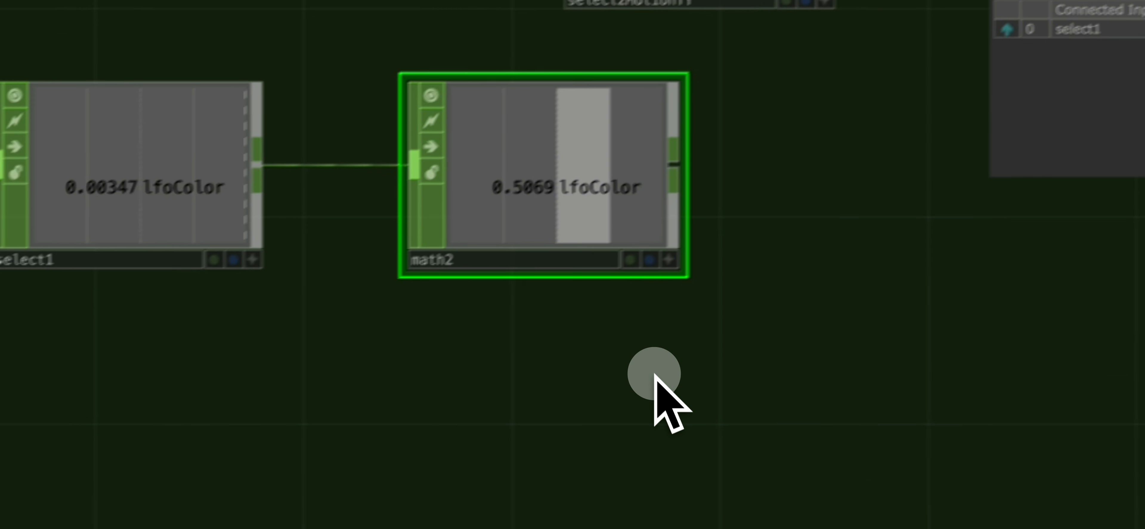
Move math2 and select1 lower in the network so that they sit level with each other.
drag(374, 260, 426, 286)
drag(851, 221, 855, 218)
drag(276, 220, 275, 272)
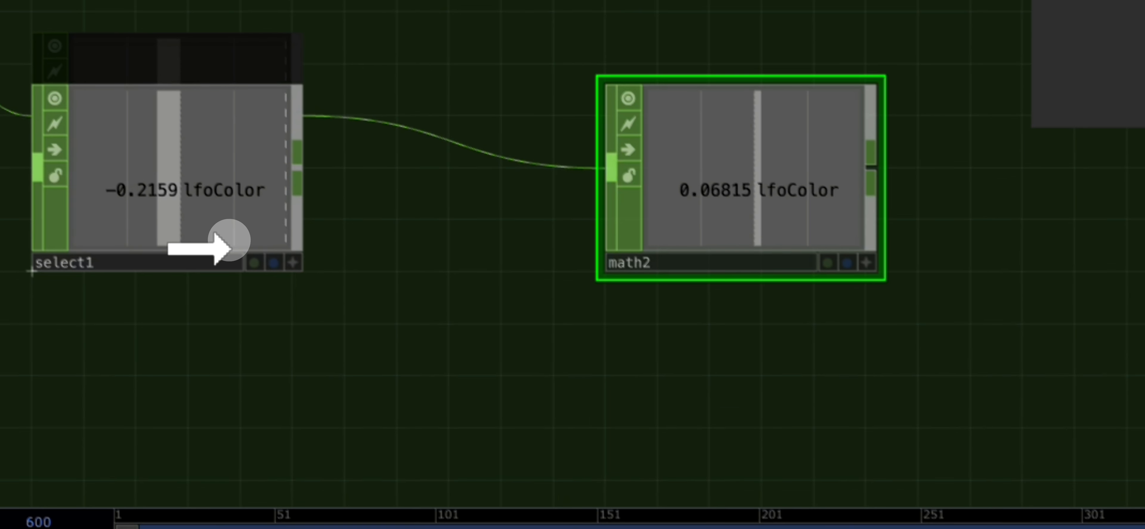
drag(750, 309, 481, 249)
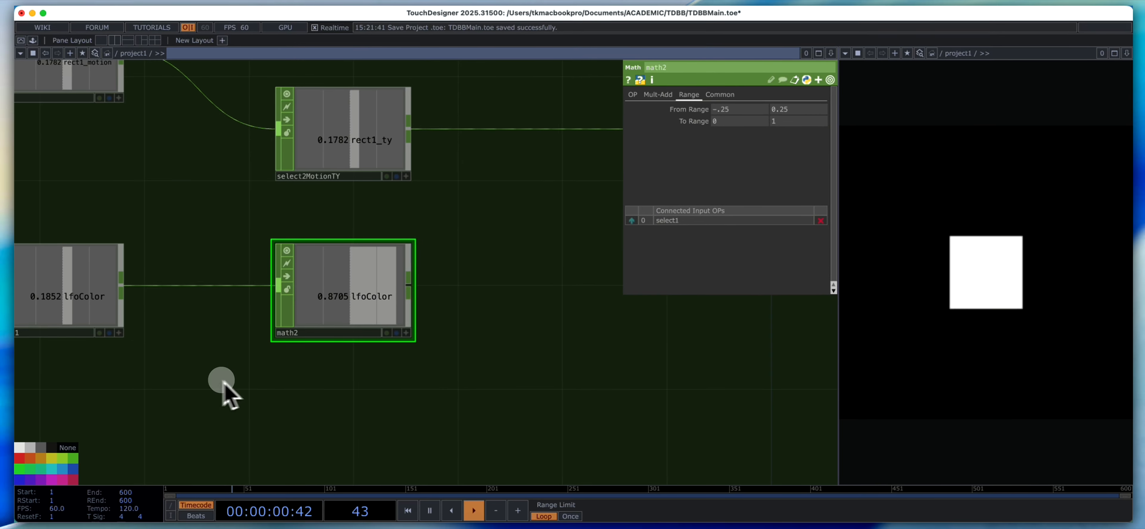
Enlarge the math2 node tile and rename the node as math2Color.
scroll(462, 373, down, 5)
drag(529, 390, 470, 320)
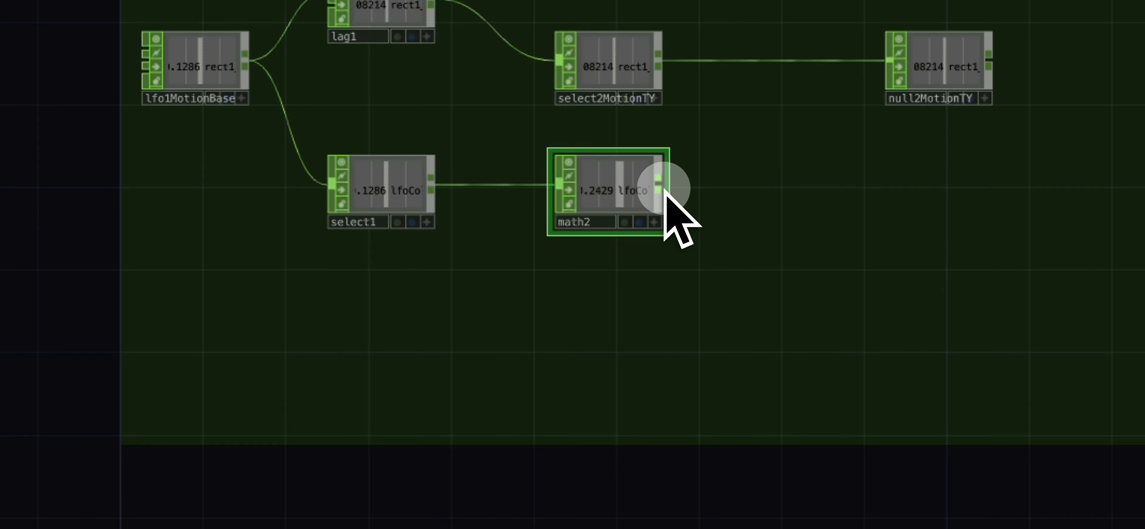
click(614, 225)
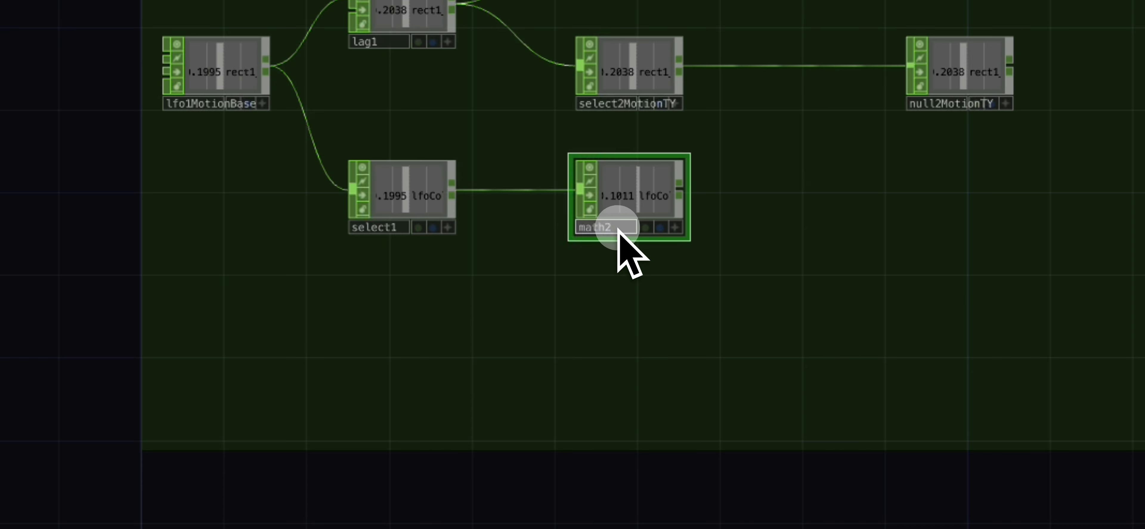
drag(678, 237, 790, 316)
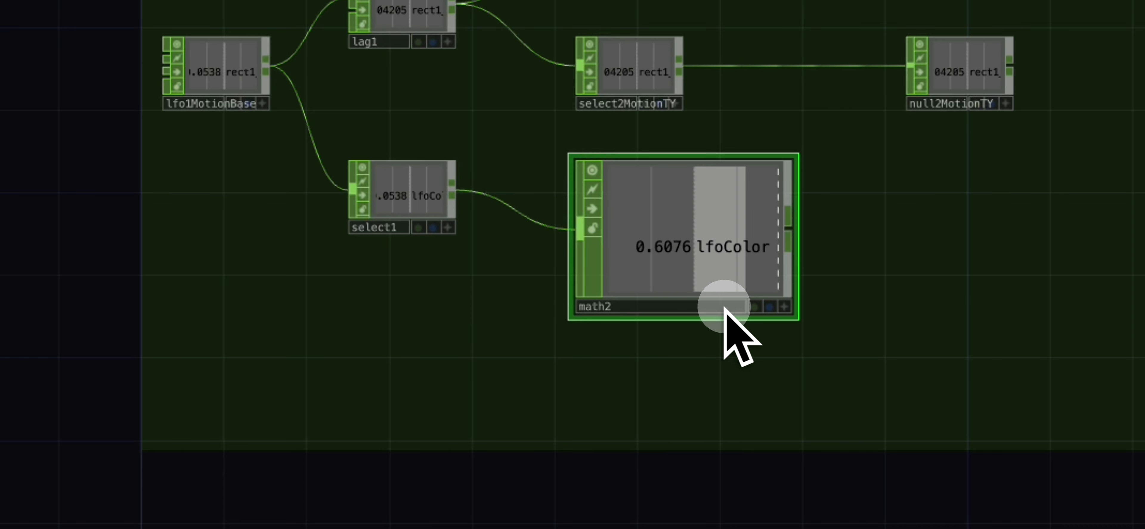
click(647, 304)
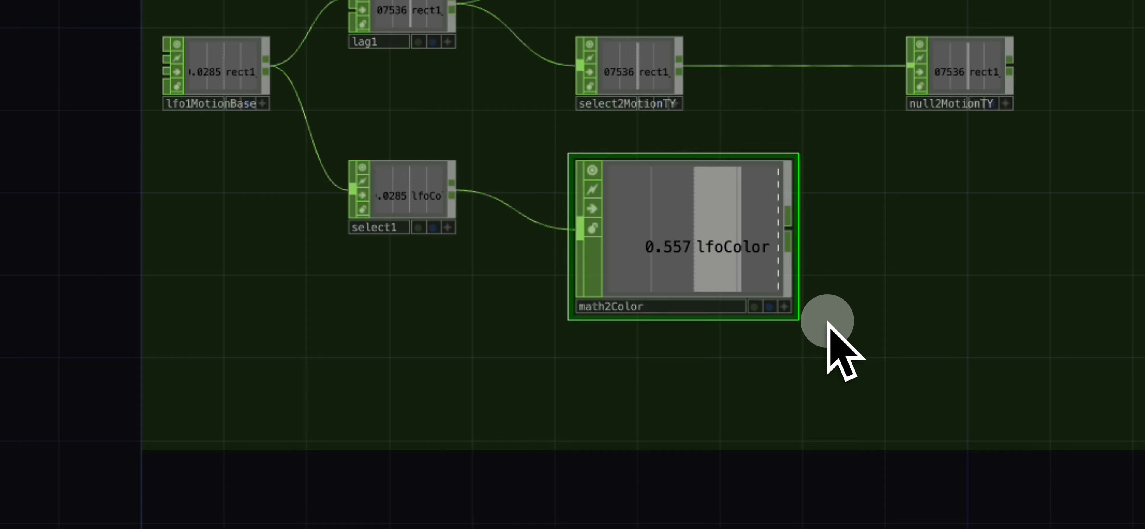
drag(798, 319, 706, 266)
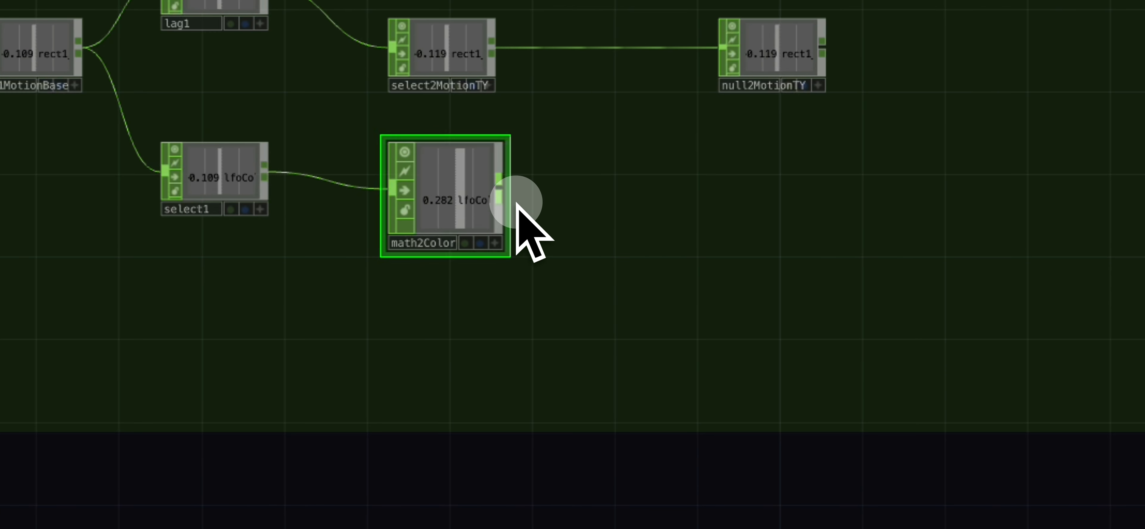
Branch three stacked Select CHOPs off math2Color, and move math2Color and select1 down in line with them.
right_click(505, 192)
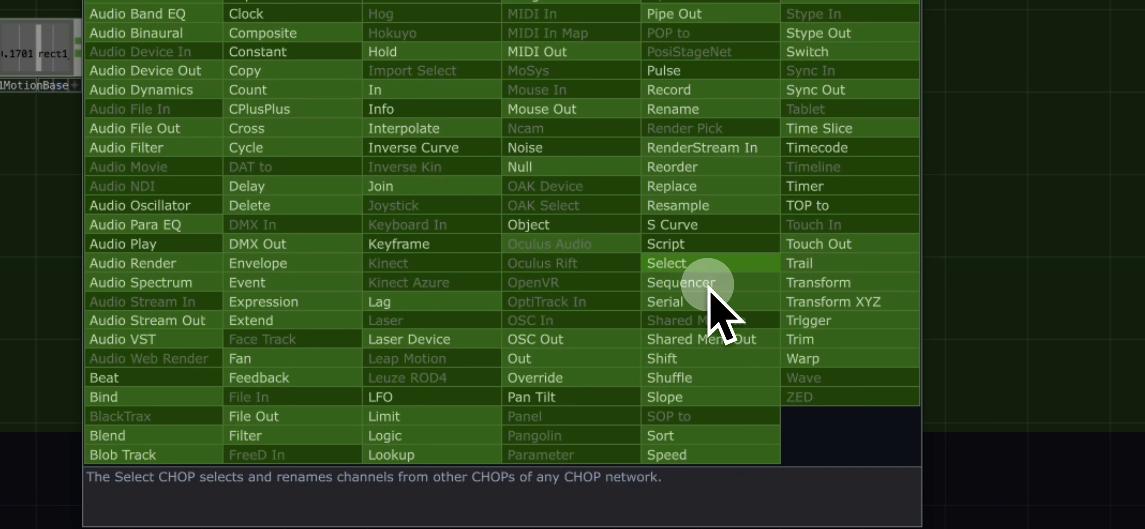
click(707, 271)
click(645, 196)
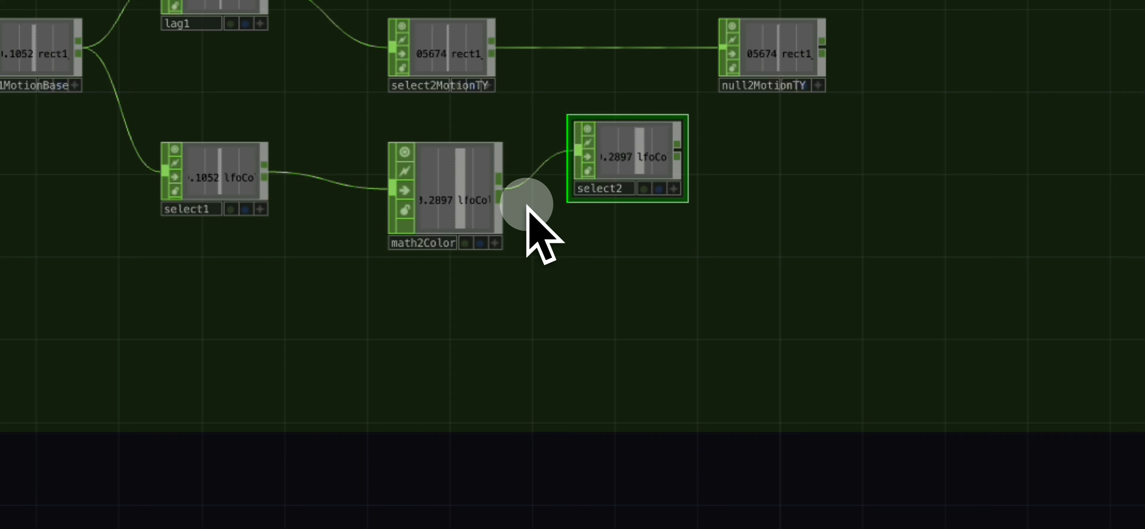
right_click(498, 198)
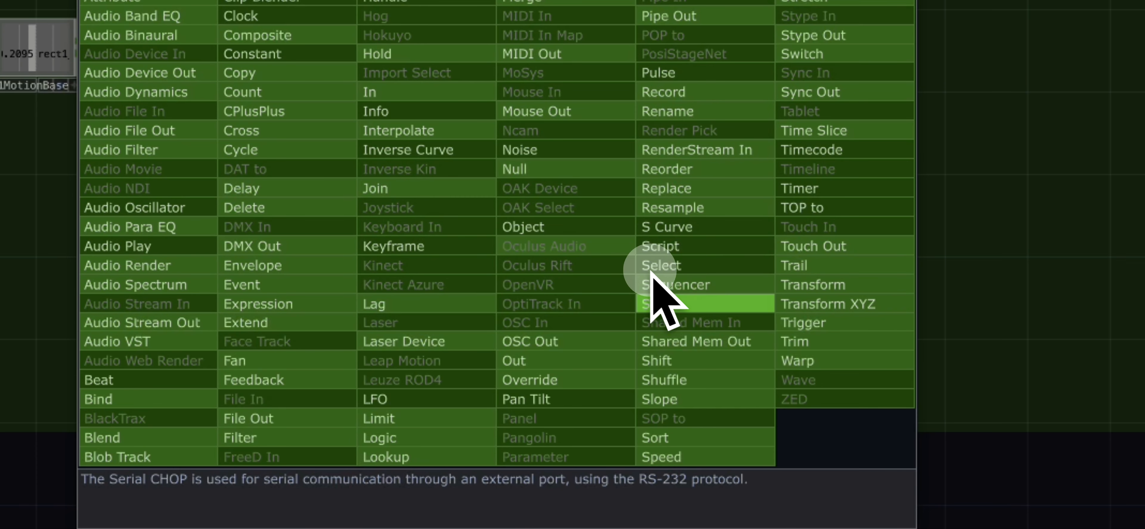
click(694, 266)
click(639, 258)
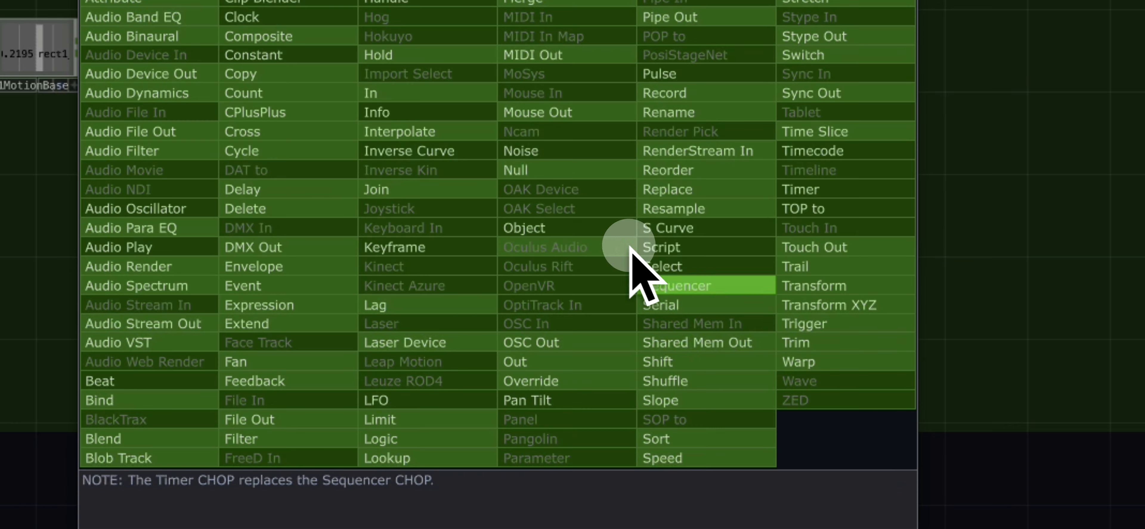
click(715, 268)
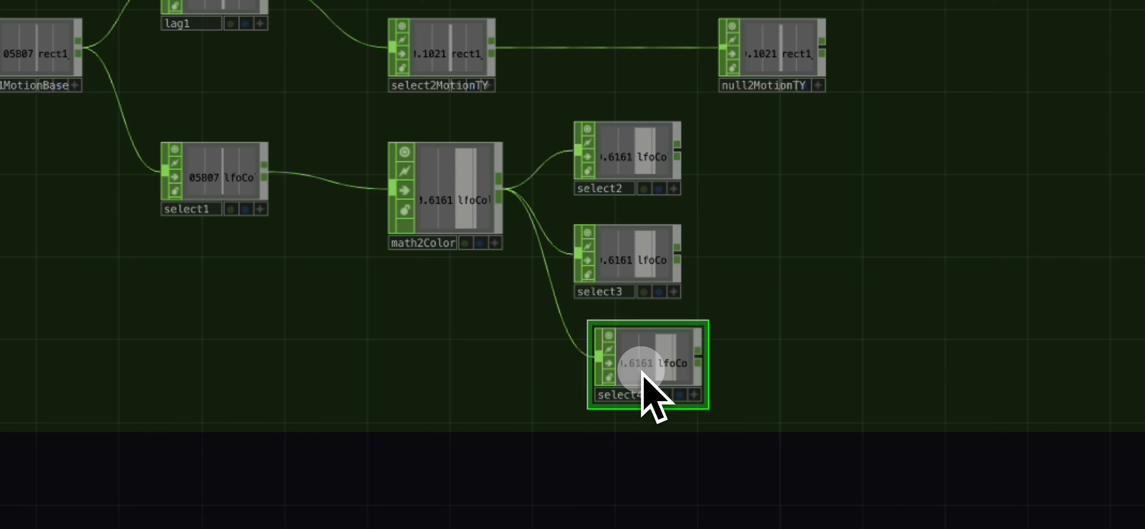
drag(509, 215, 494, 281)
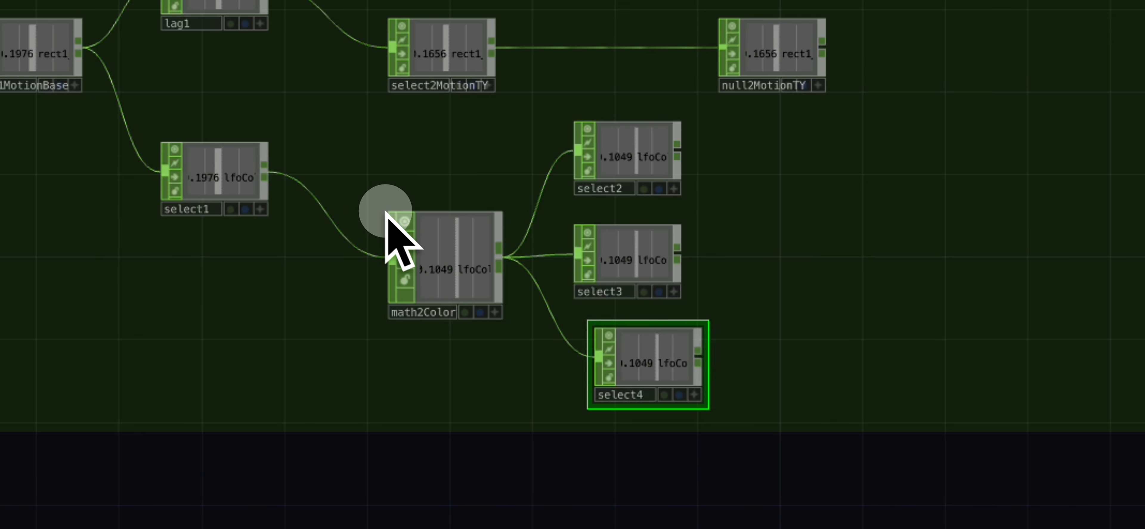
drag(262, 200, 283, 281)
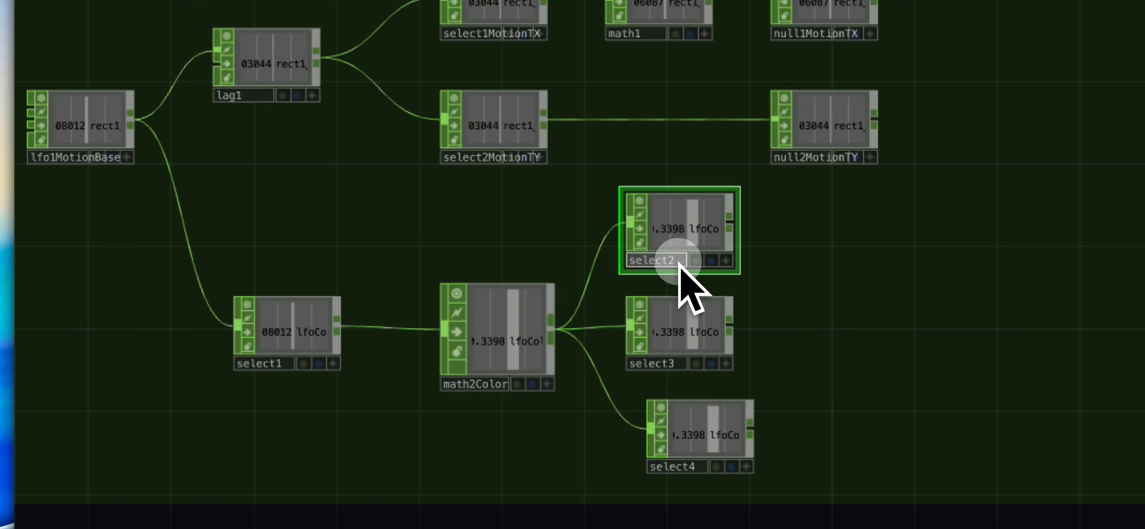
Rename the three Select nodes branching off math2Color as select2ColorR, select3ColorG and select4ColorB.
text(Color)
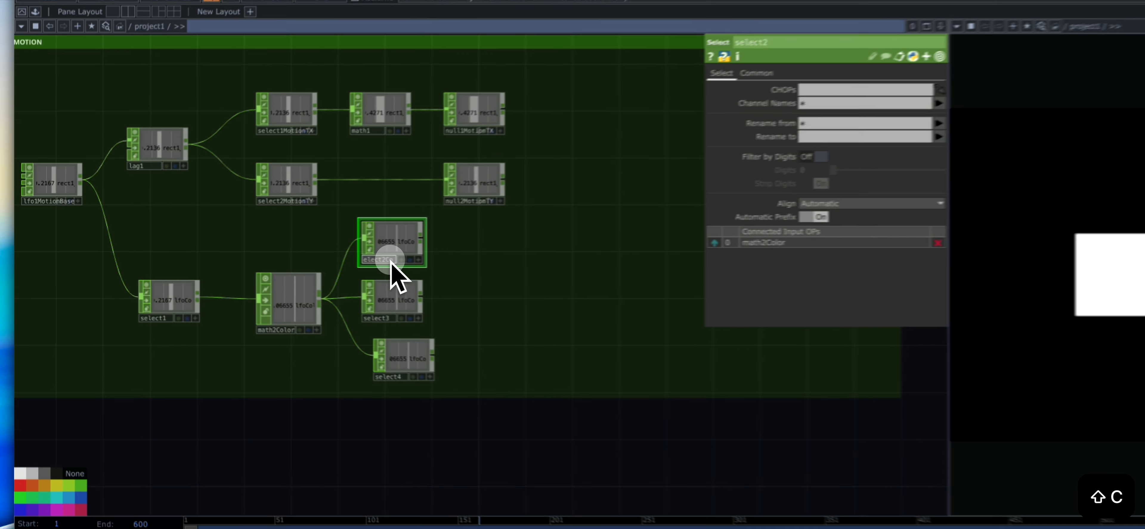
key(BackSpace)
key(BackSpace)
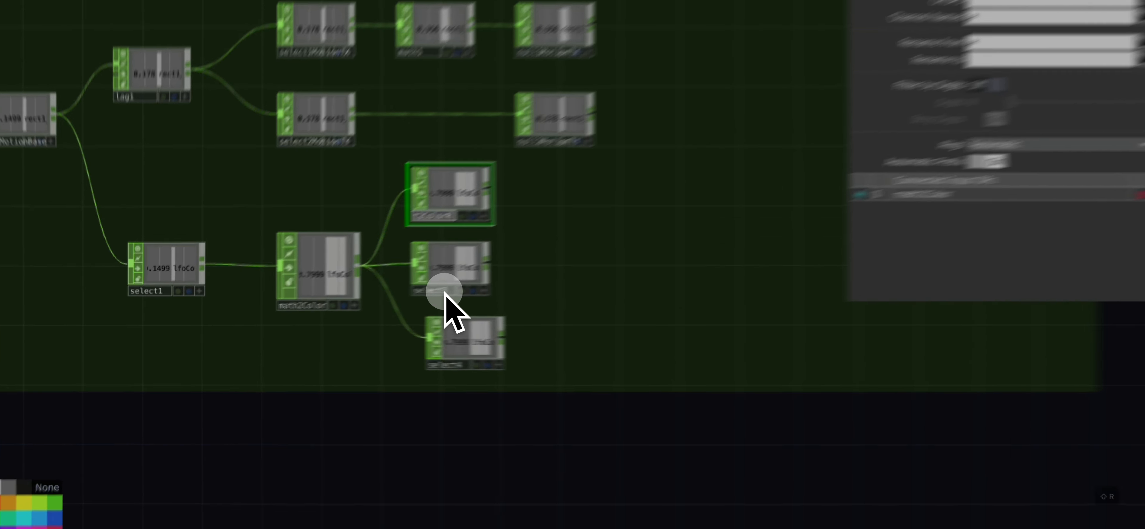
click(344, 312)
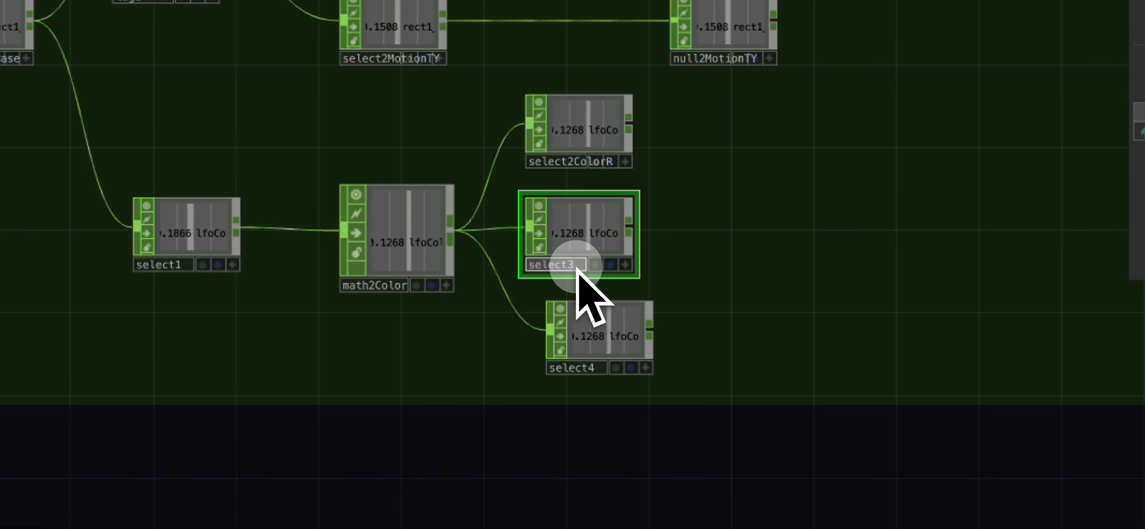
text(Color)
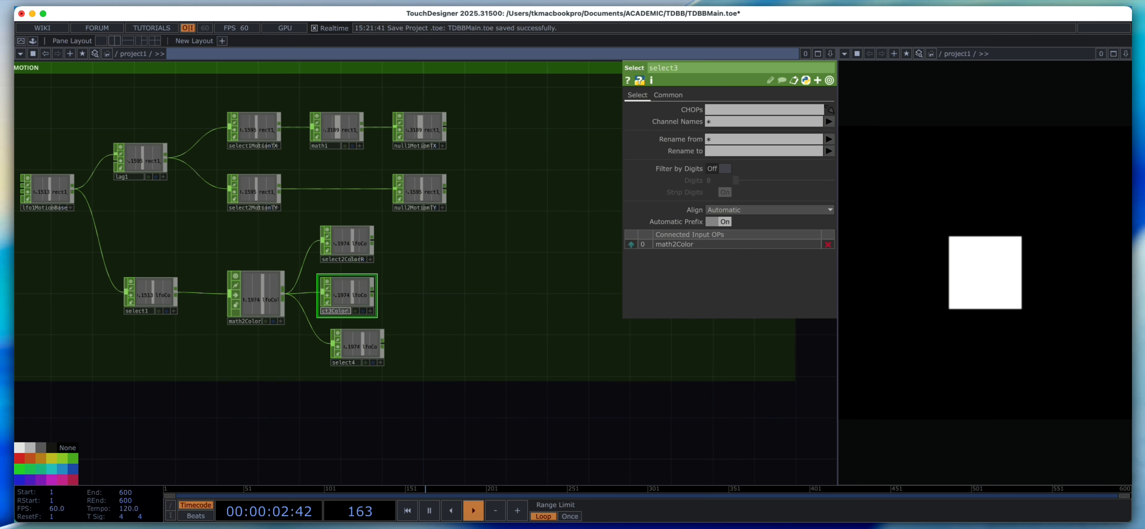
text(G)
click(355, 362)
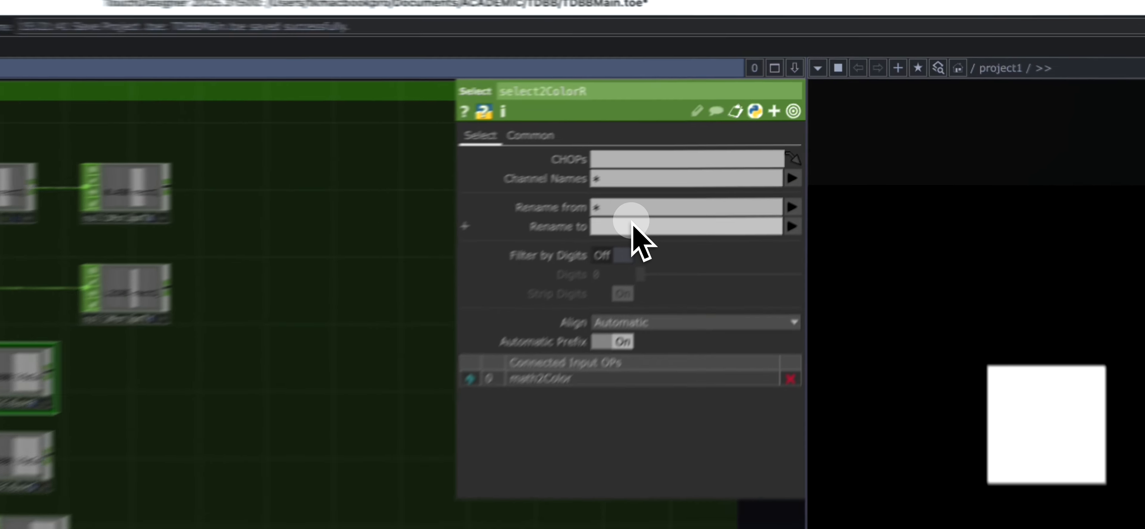
Set the Rename to parameter of select2ColorR, select3ColorG and select4ColorB to rect1ColorR, rect1ColorG and rect1ColorB respectively.
click(730, 151)
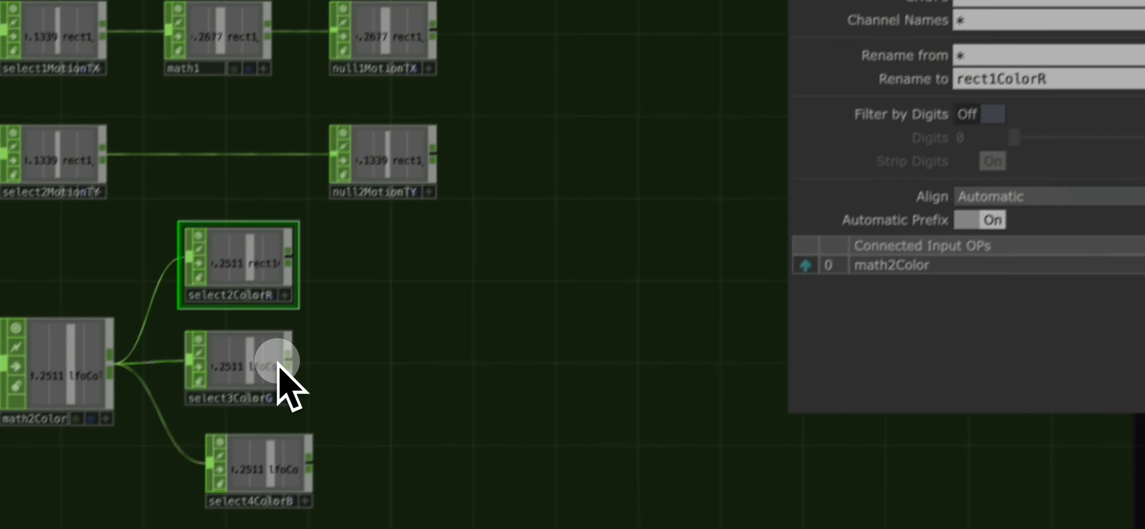
click(367, 295)
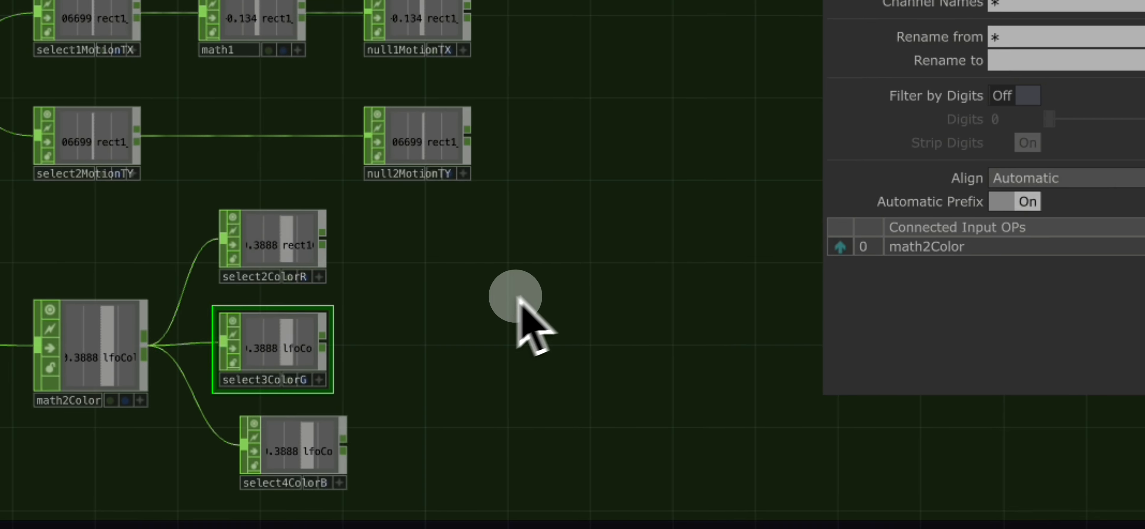
click(1085, 62)
text(rec)
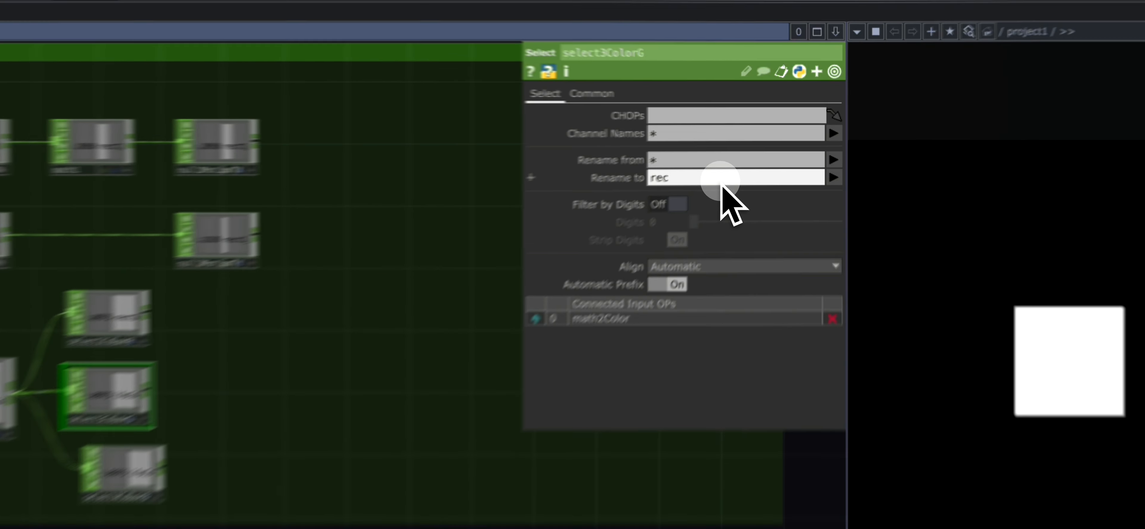
text(t1Color)
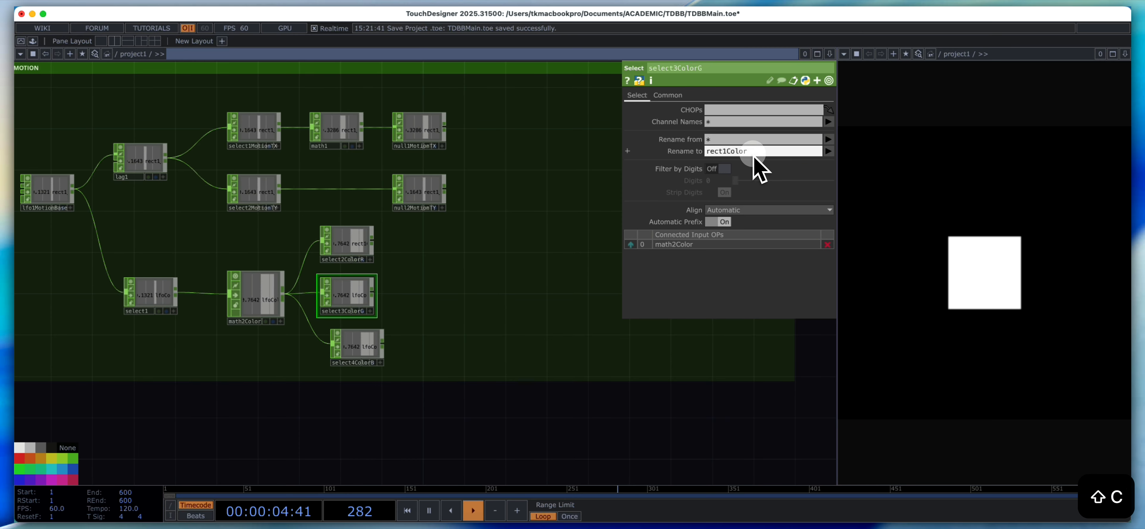
text(G)
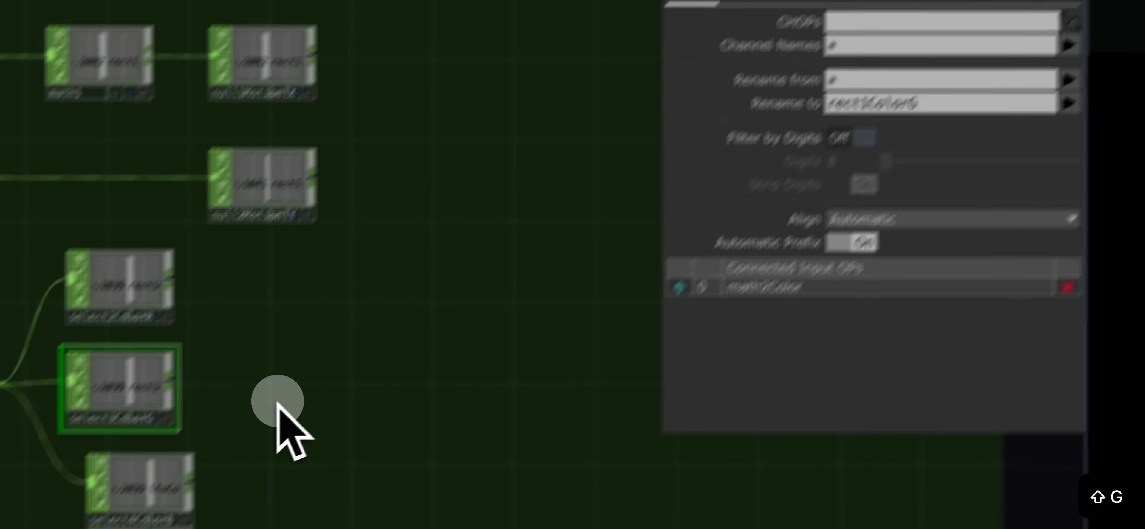
click(373, 346)
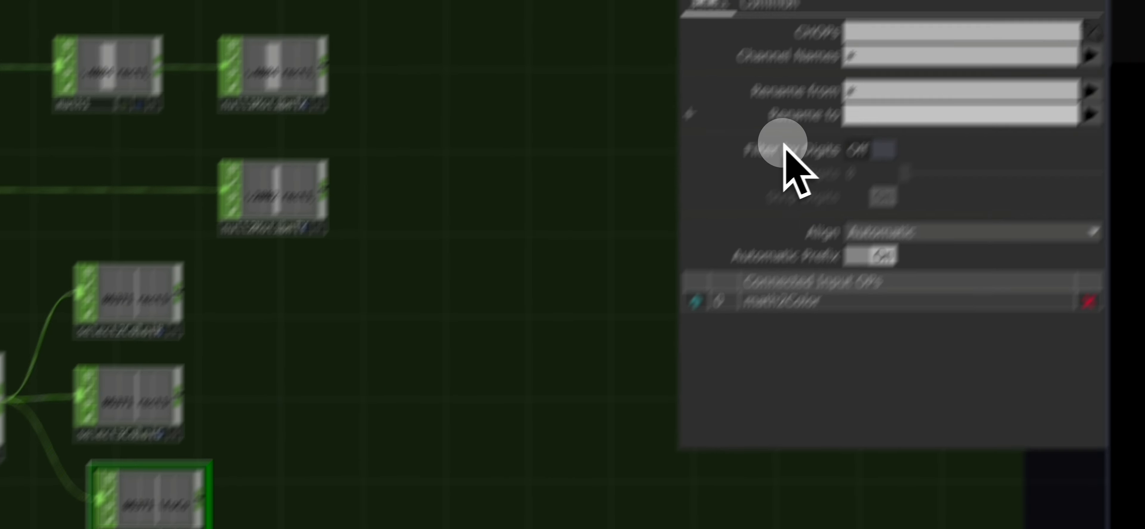
click(871, 118)
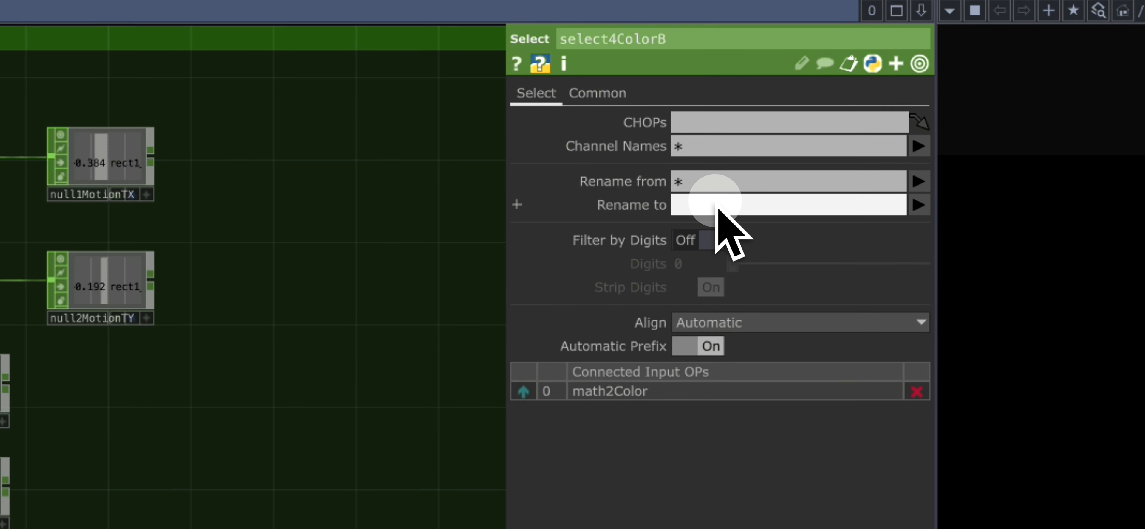
text(rect1ColorB)
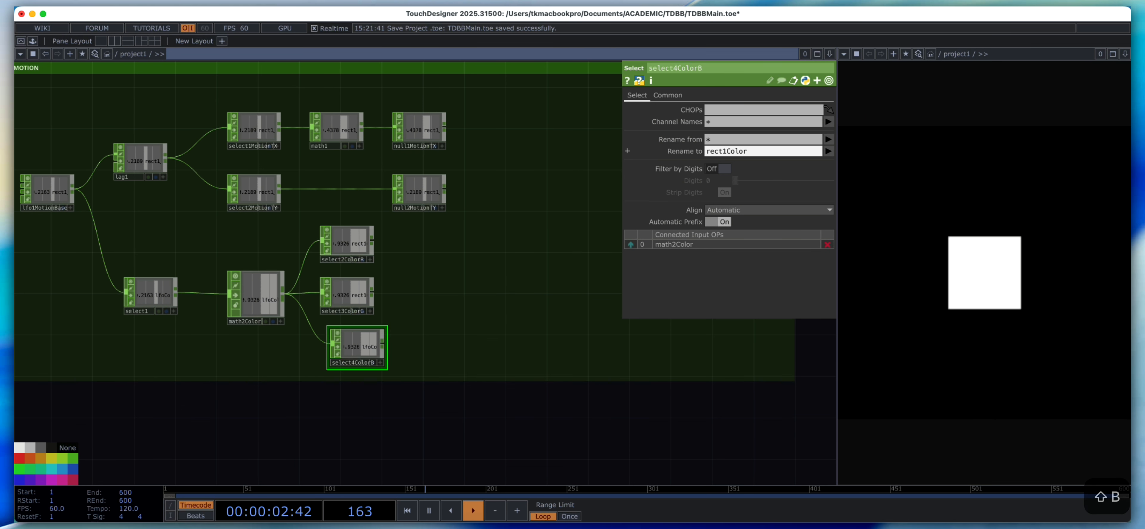
key(Return)
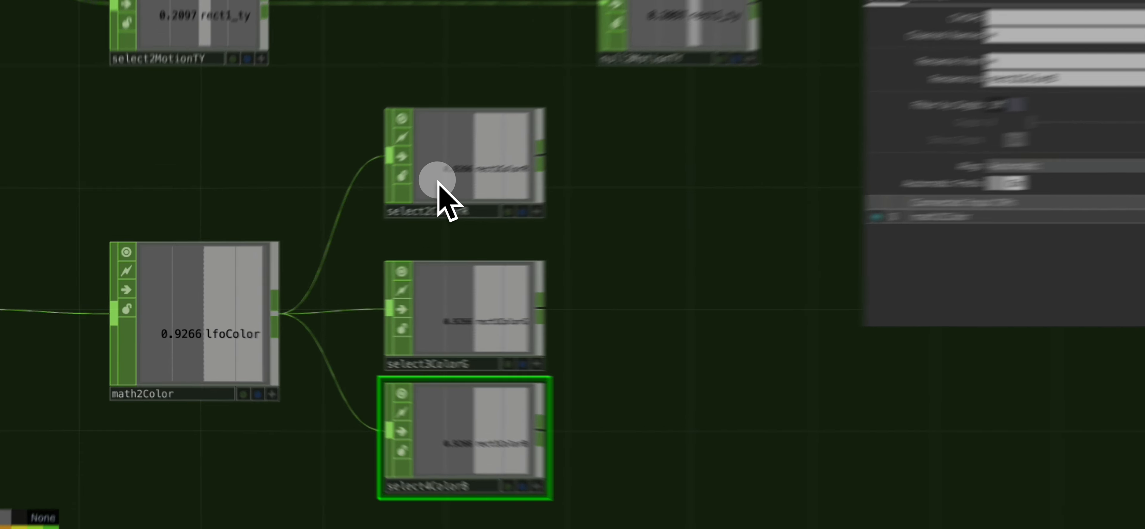
Arrange select2ColorR, select3ColorG and select4ColorB in an aligned, evenly spaced column beside math2Color.
click(331, 226)
click(353, 310)
mouse_move(585, 312)
mouse_down()
mouse_move(593, 292)
mouse_move(596, 305)
mouse_up()
mouse_move(590, 422)
mouse_down()
mouse_move(587, 413)
mouse_move(593, 429)
mouse_move(599, 417)
mouse_up()
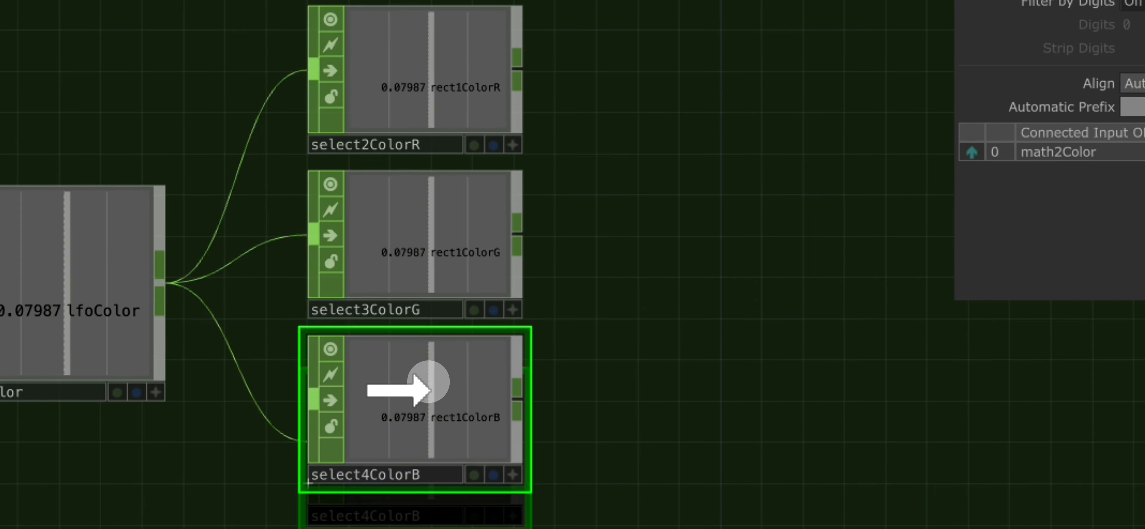
drag(429, 382, 430, 381)
drag(642, 291, 920, 294)
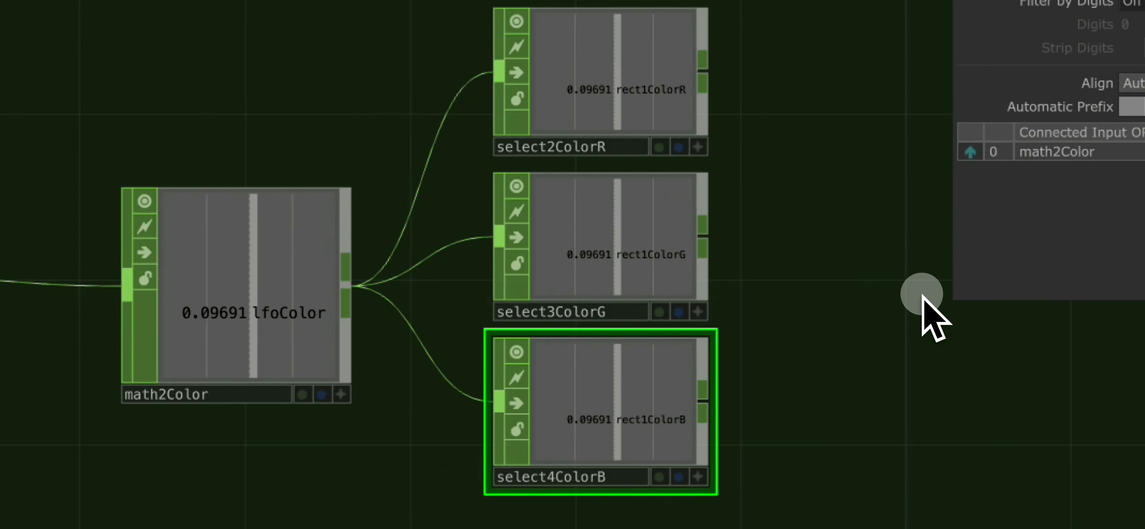
drag(327, 134, 484, 154)
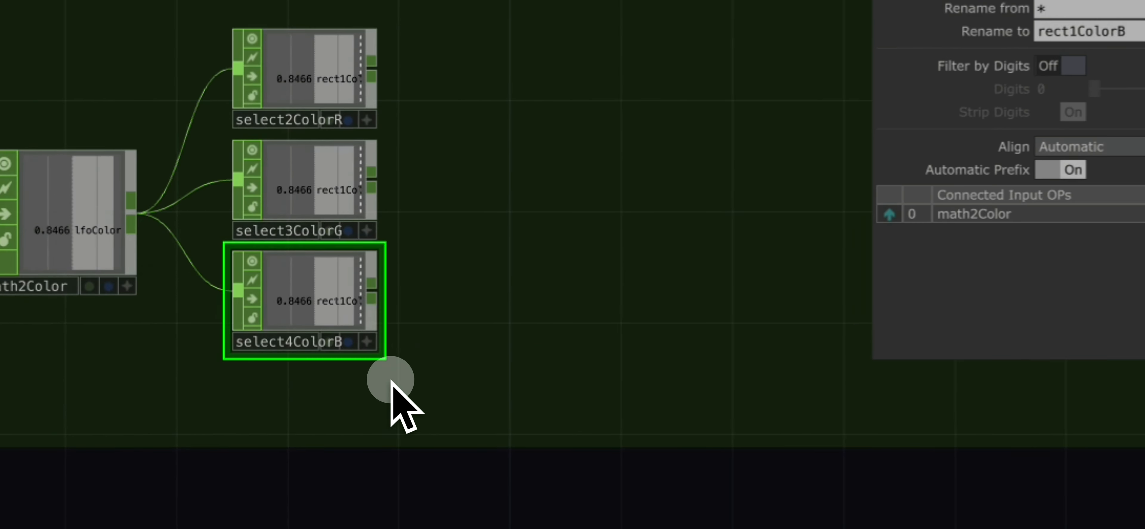
click(284, 99)
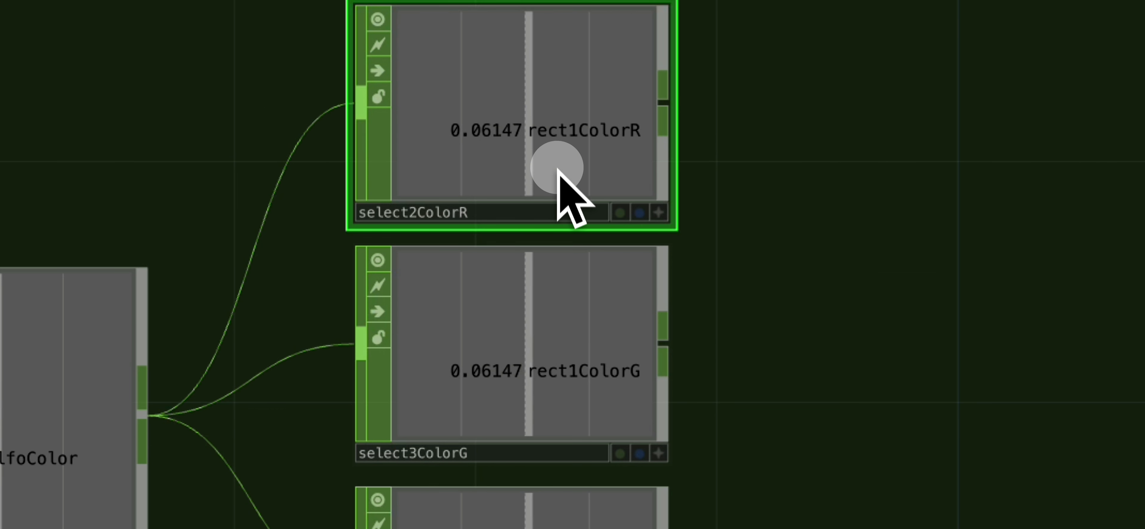
click(558, 329)
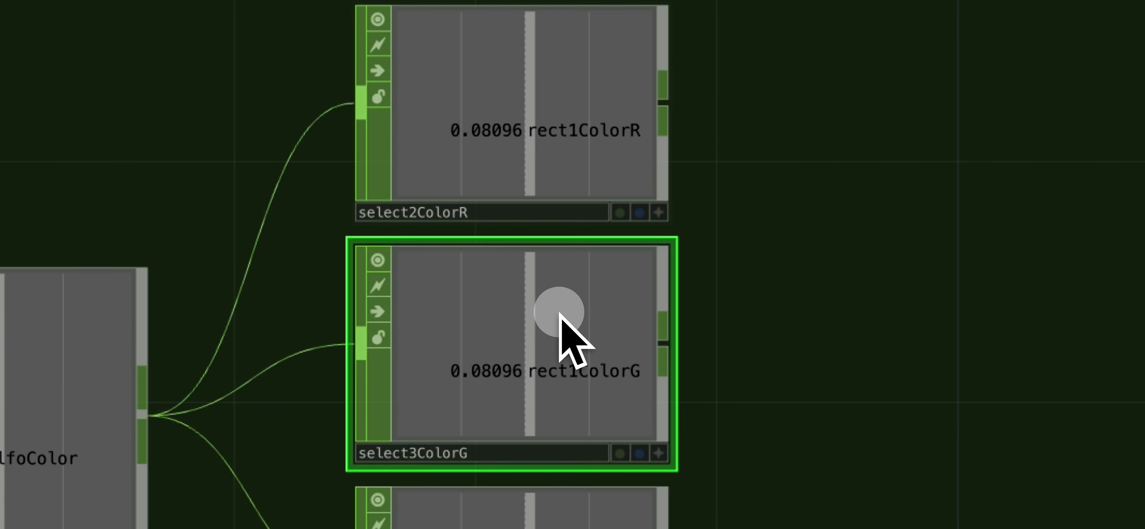
click(560, 511)
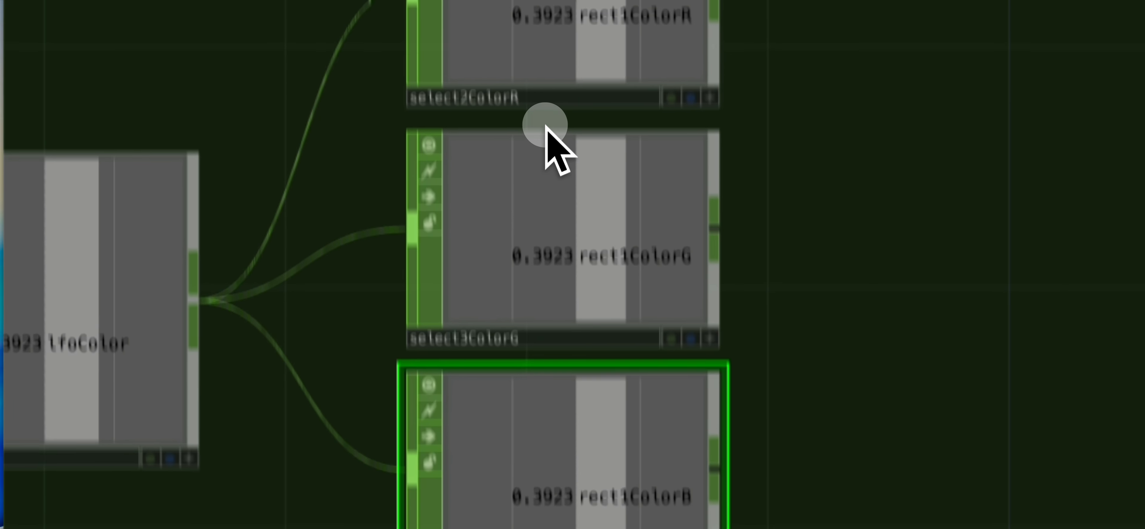
click(546, 104)
click(531, 326)
click(706, 361)
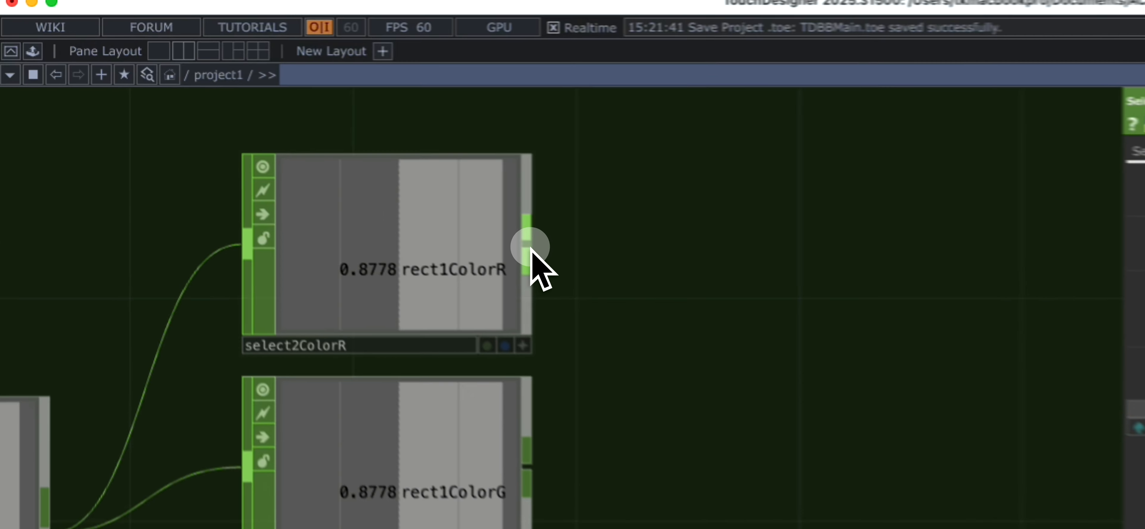
right_click(305, 150)
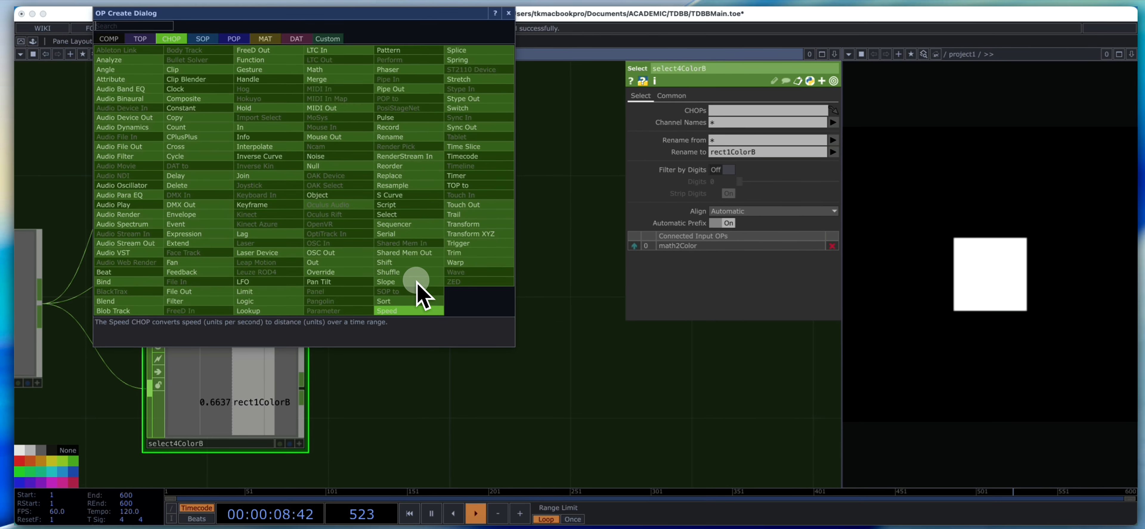
click(420, 309)
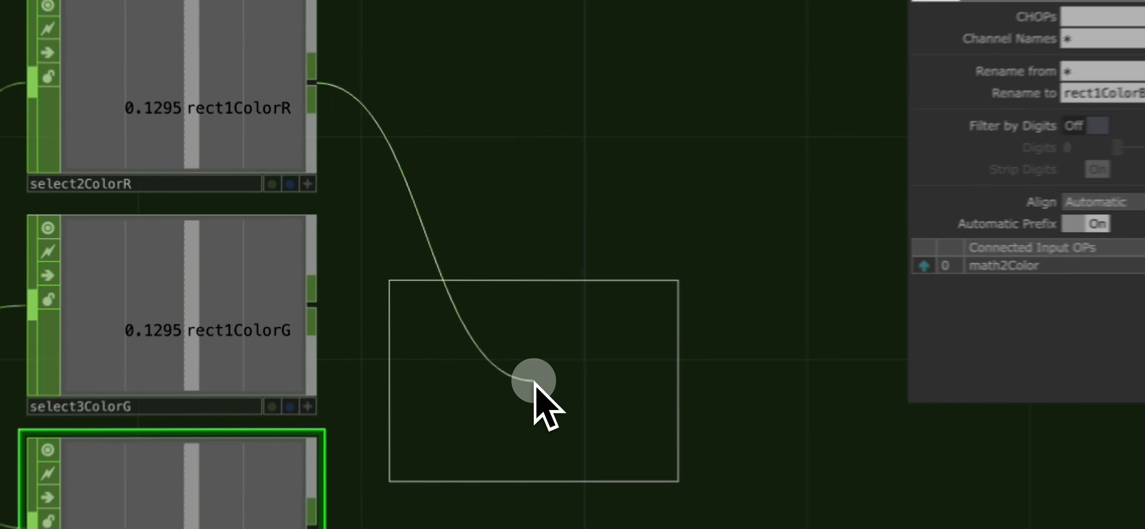
click(446, 161)
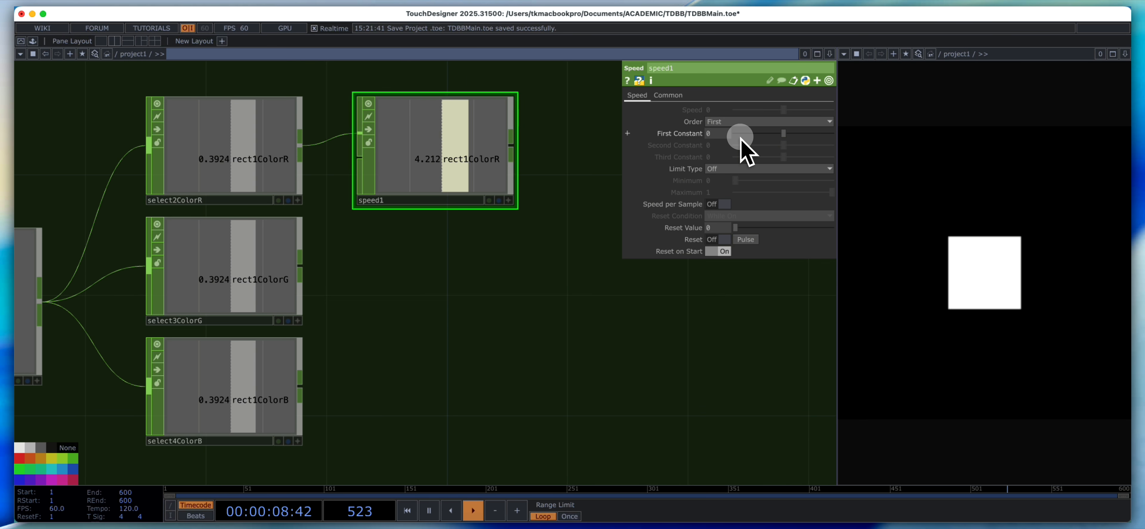
right_click(422, 191)
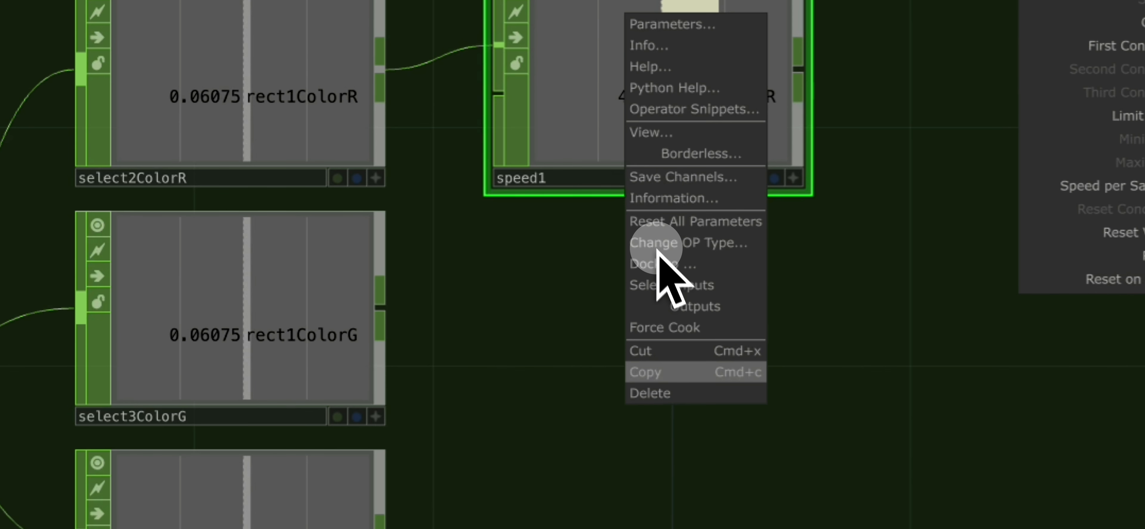
click(454, 342)
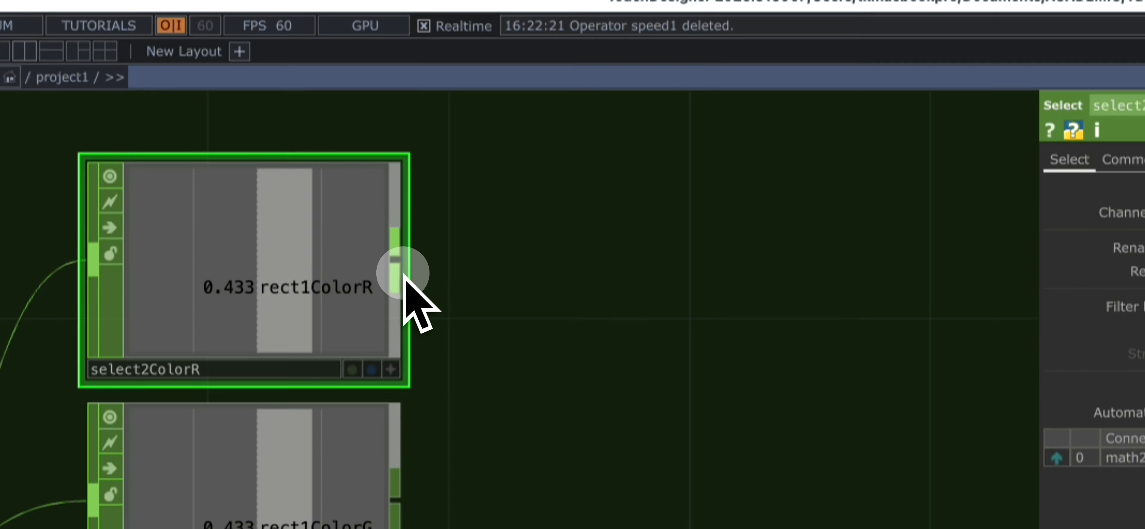
Attach a separate Math CHOP to the output of each of select2ColorR, select3ColorG and select4ColorB, placing them in a column.
right_click(386, 79)
click(445, 125)
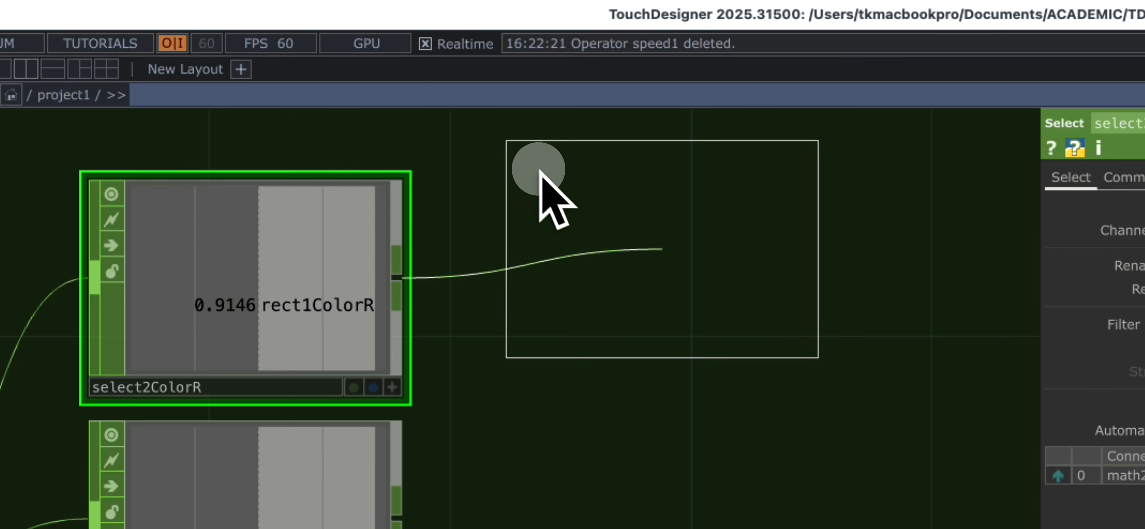
click(718, 280)
drag(743, 412, 631, 348)
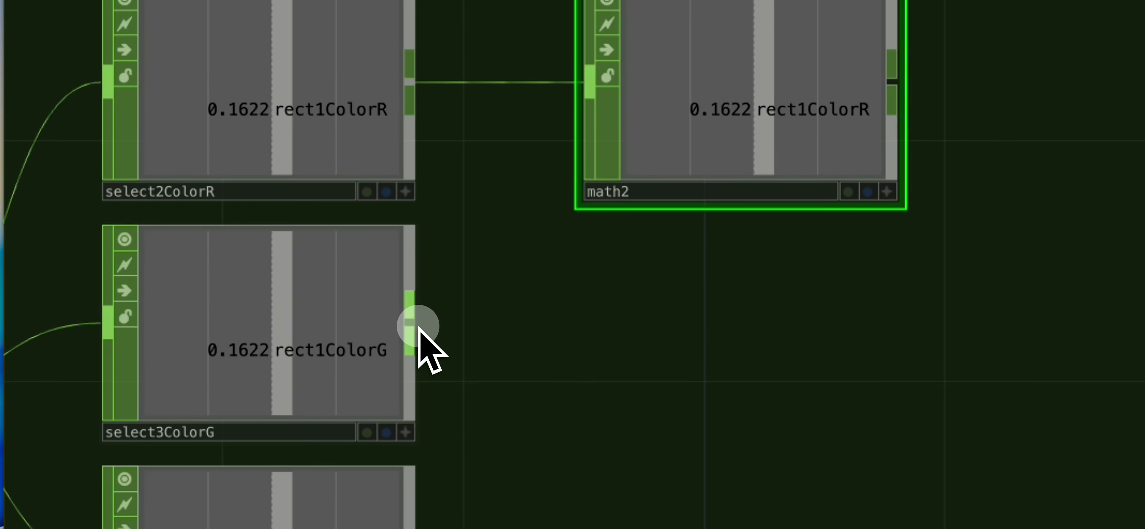
right_click(417, 328)
click(447, 114)
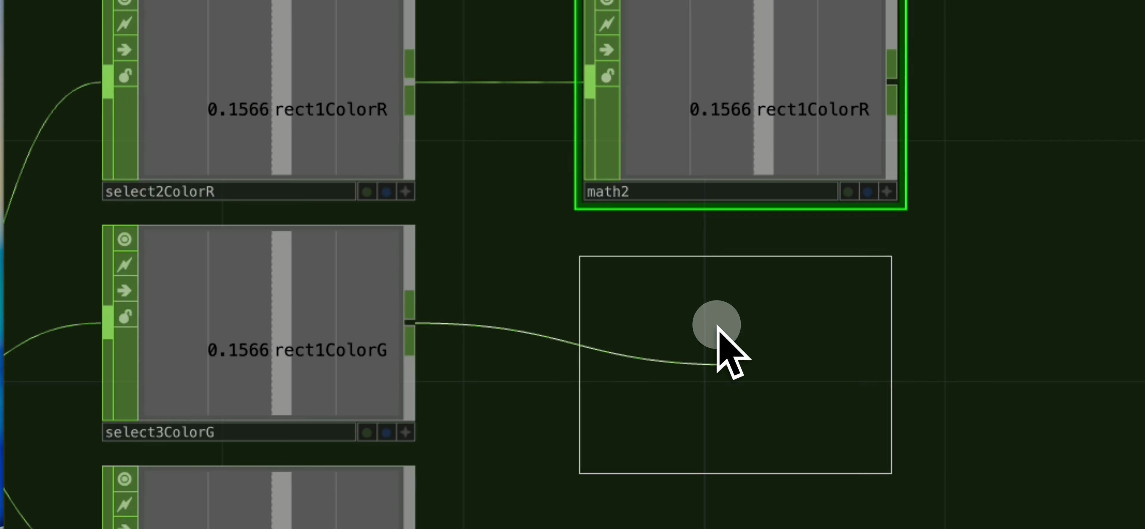
click(715, 343)
drag(686, 510, 704, 332)
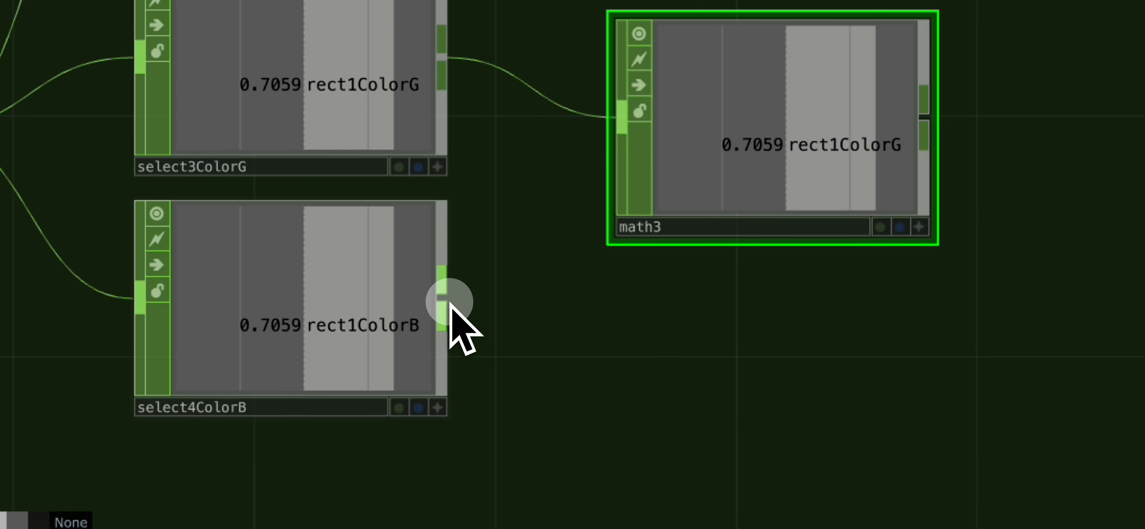
right_click(424, 345)
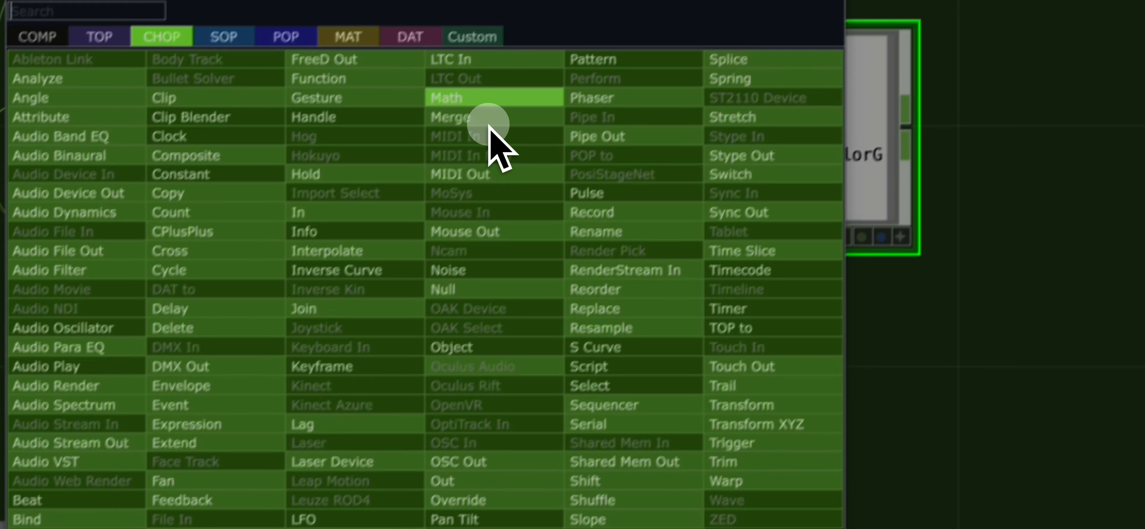
click(498, 91)
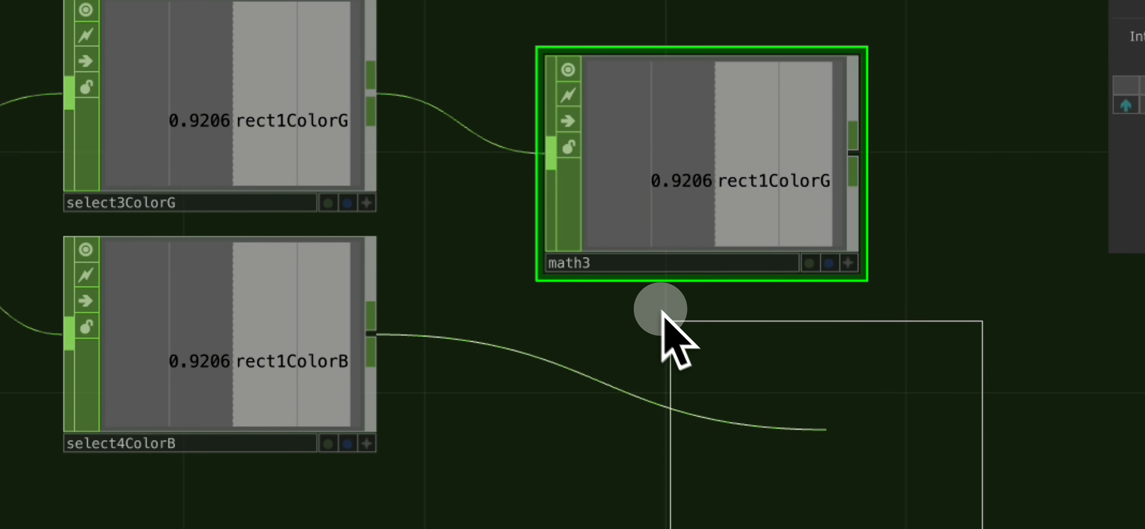
click(783, 399)
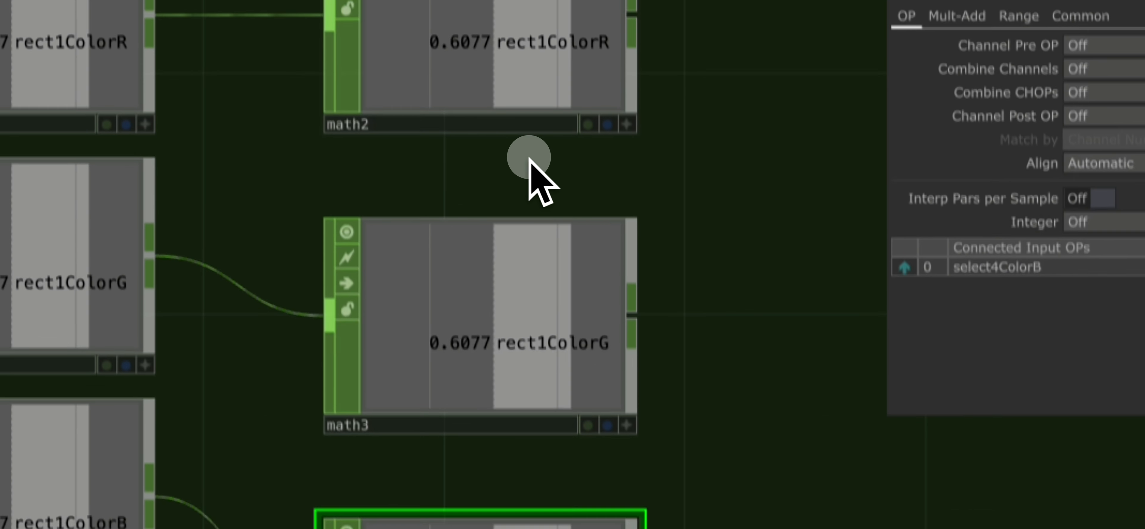
Rename the Math node fed by select2ColorR as math2ColorR.
click(402, 159)
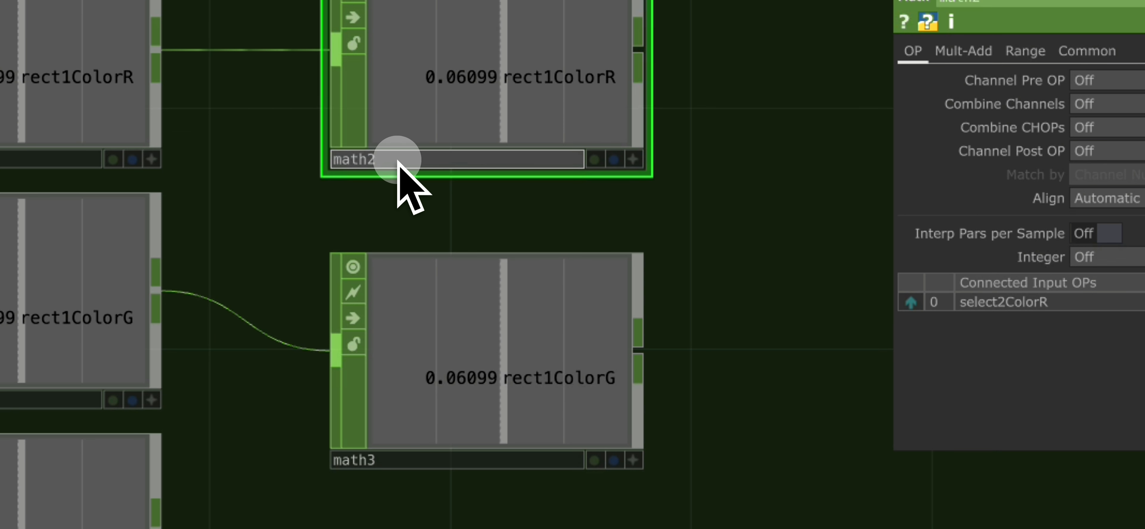
text(ColorR)
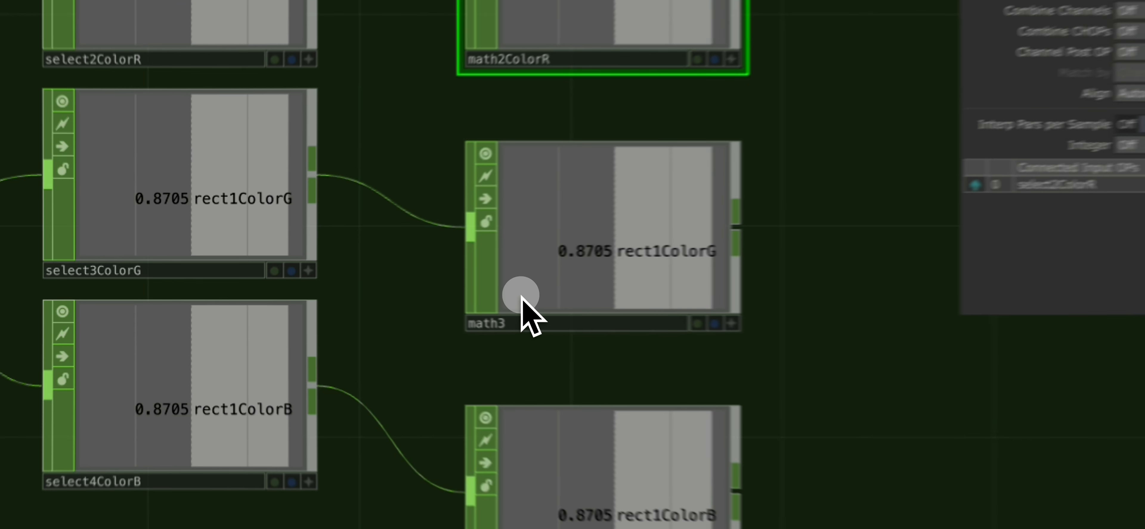
Rename the Math nodes fed by select3ColorG and select4ColorB as math3ColorG and math4ColorB.
click(372, 291)
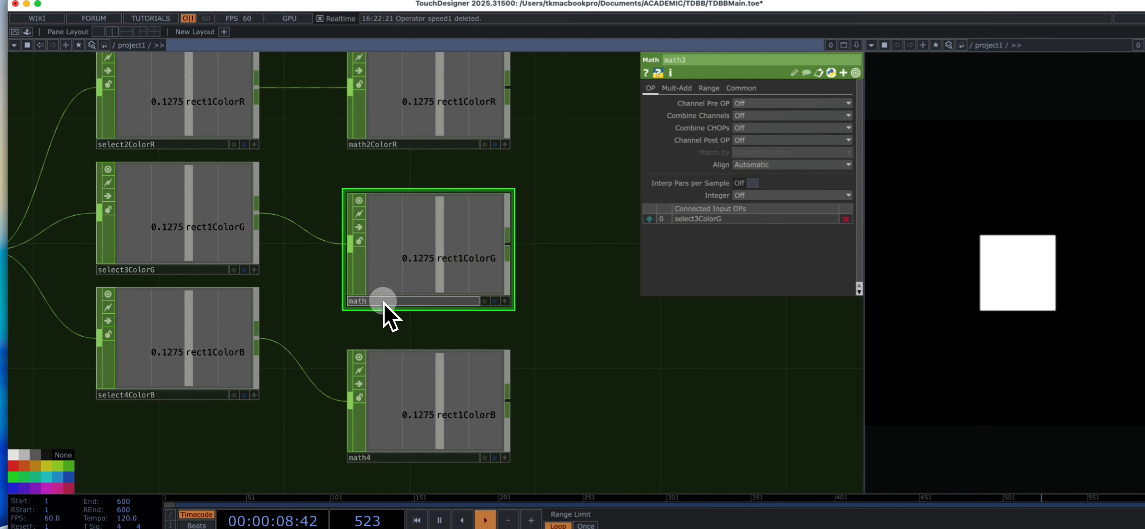
text(ColorG)
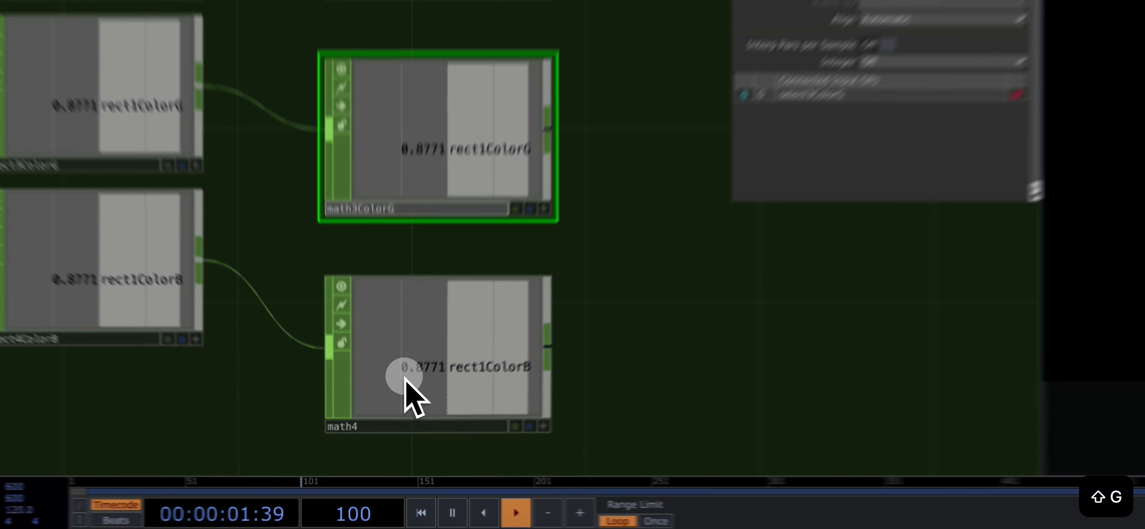
click(391, 450)
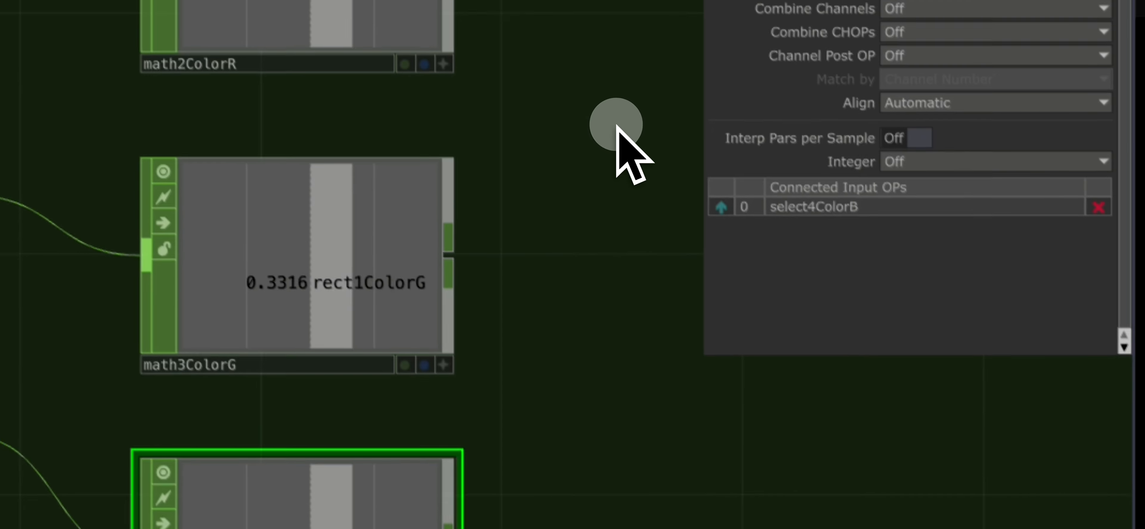
Arrange math2ColorR, math3ColorG and math4ColorB in a tight column, each level with the Select node that feeds it.
scroll(498, 306, down, 4)
drag(555, 349, 513, 289)
drag(460, 228, 458, 198)
drag(473, 405, 487, 345)
drag(587, 300, 475, 291)
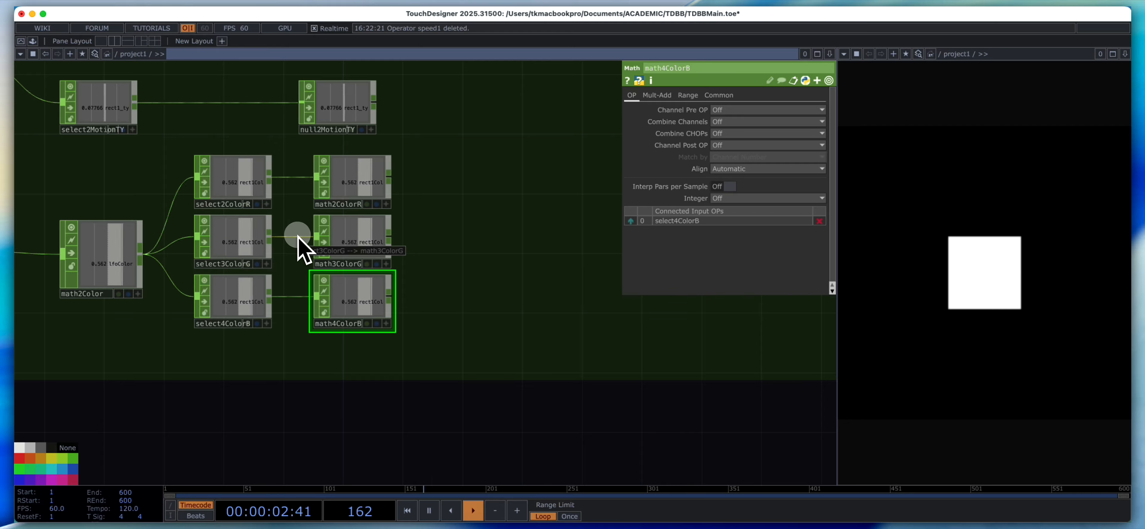
Set the Pre-Add of both math3ColorG and math4ColorB to 0.2.
right_click(340, 178)
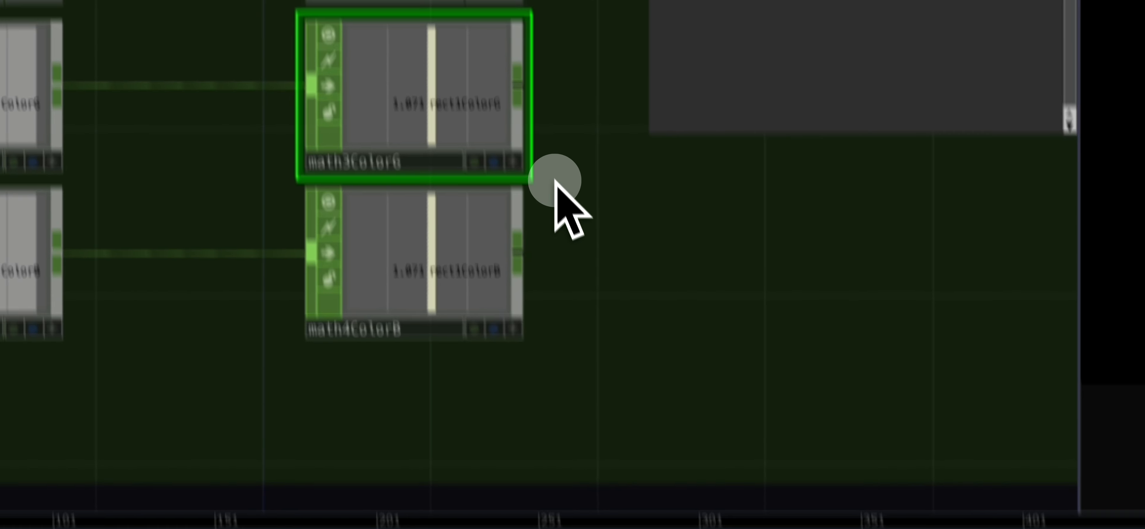
click(644, 103)
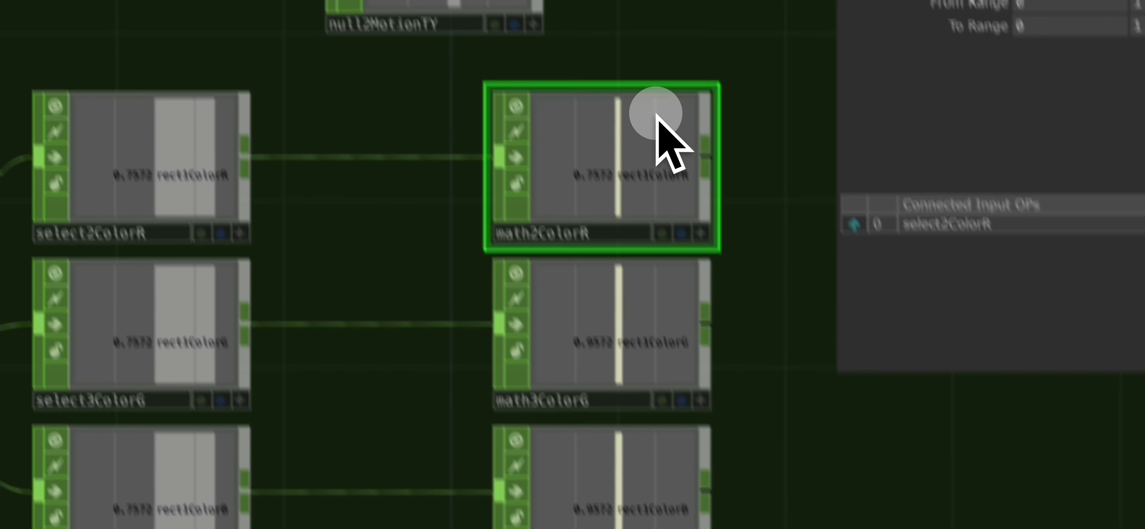
click(297, 329)
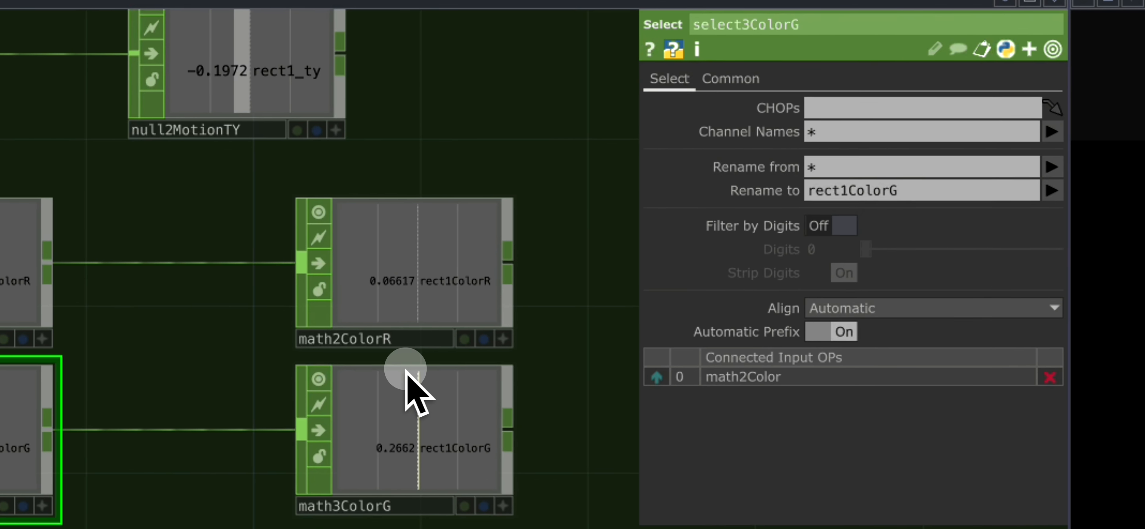
click(651, 372)
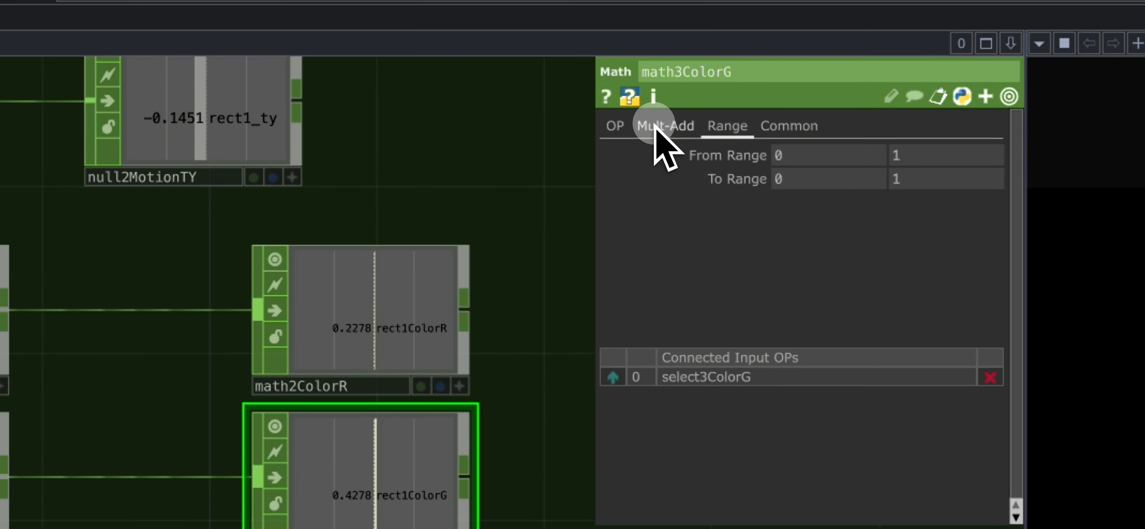
click(705, 79)
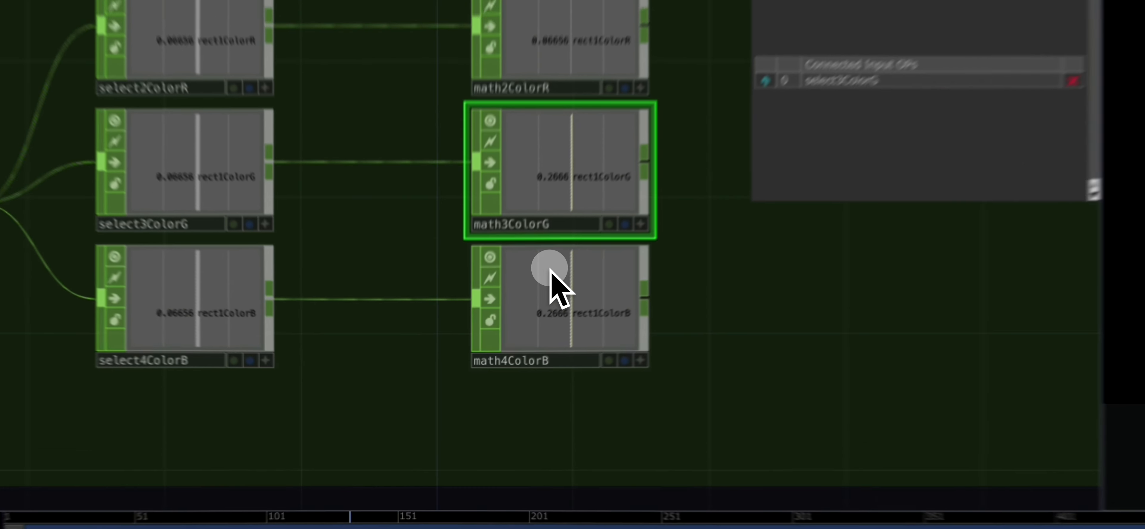
click(501, 346)
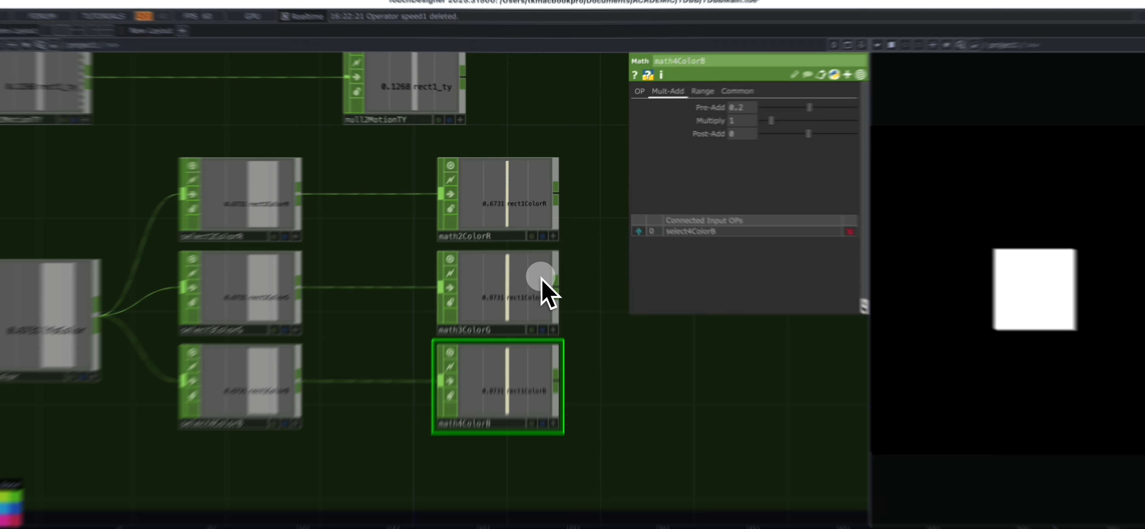
Set math3ColorG's From Range upper limit to 1.2 and its To Range upper limit to 0.5.
click(536, 276)
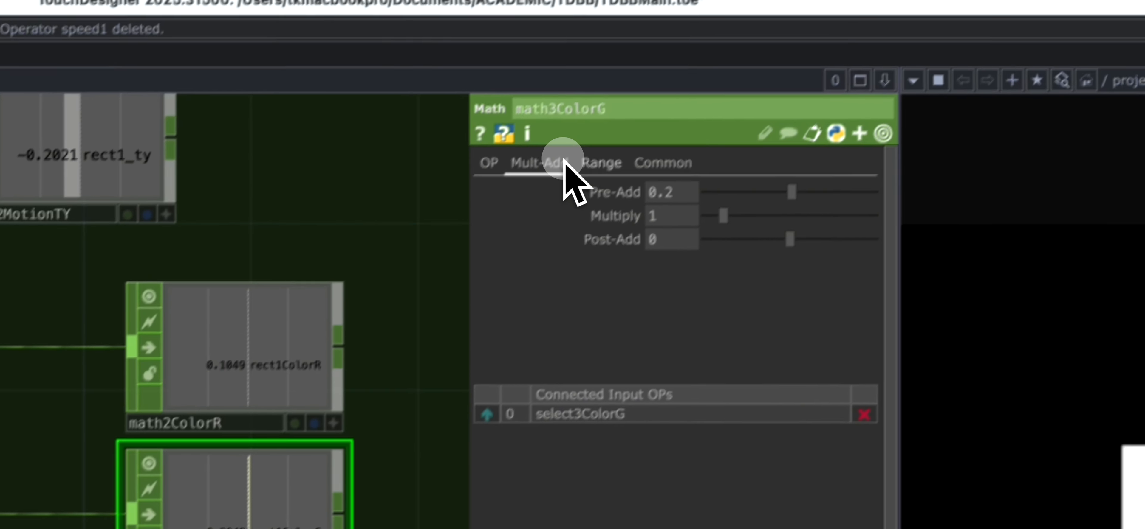
click(815, 60)
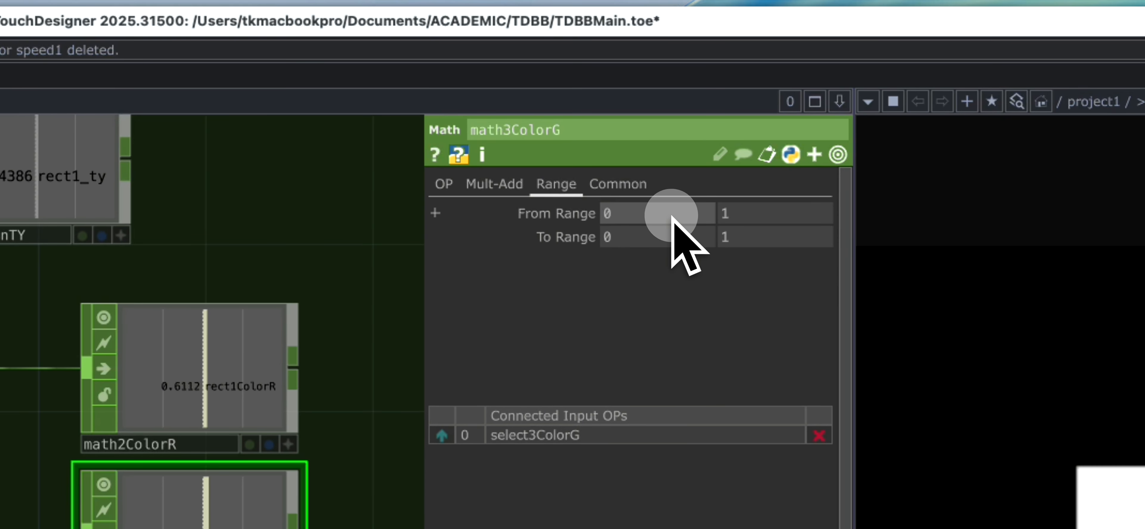
click(764, 215)
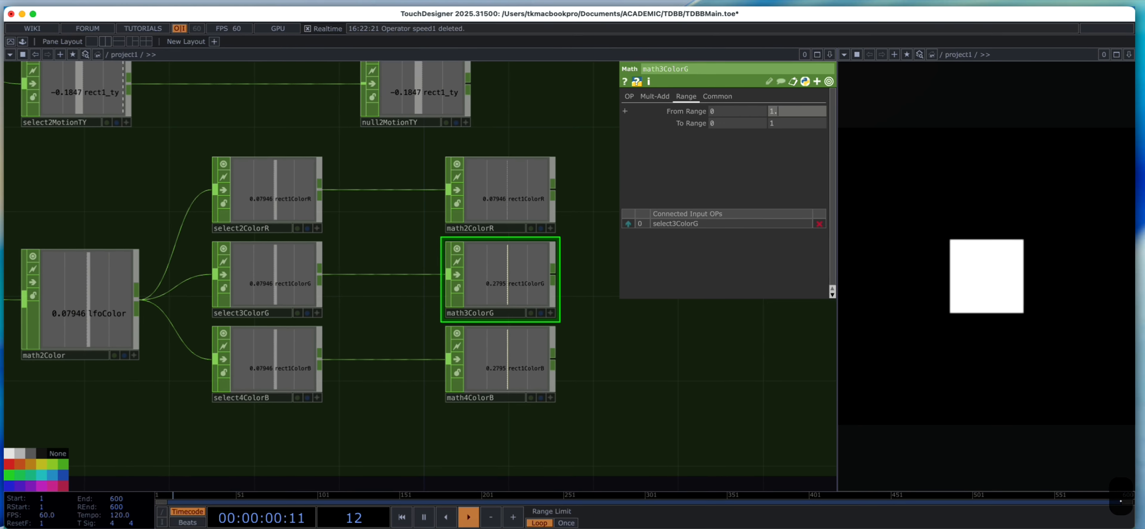
text(.)
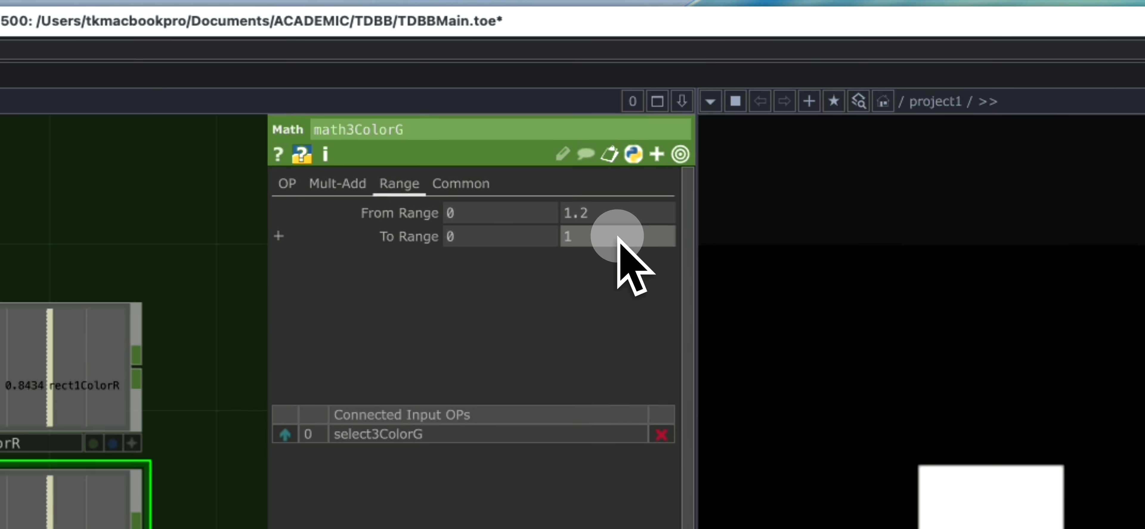
text(0.)
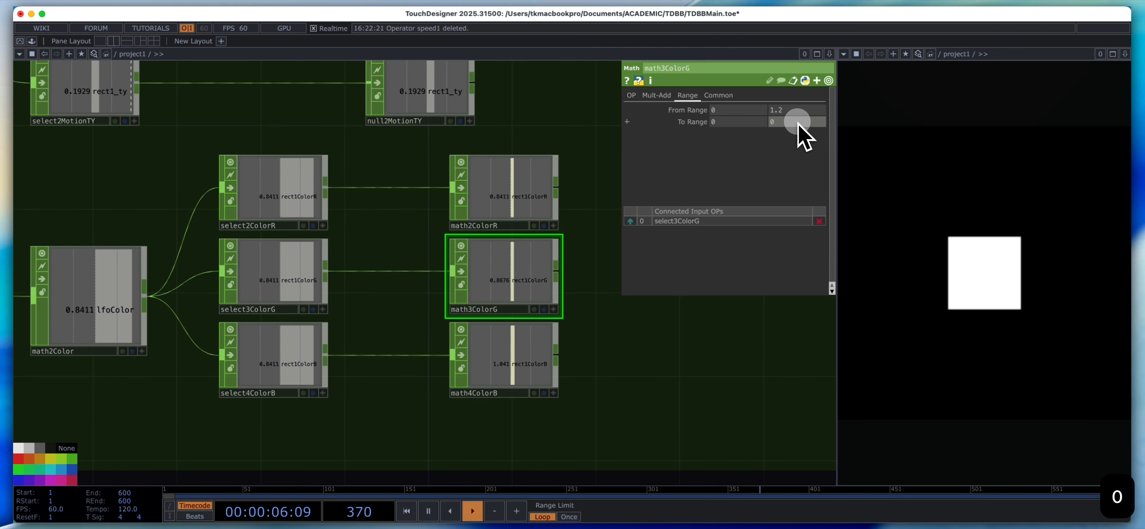
text(5)
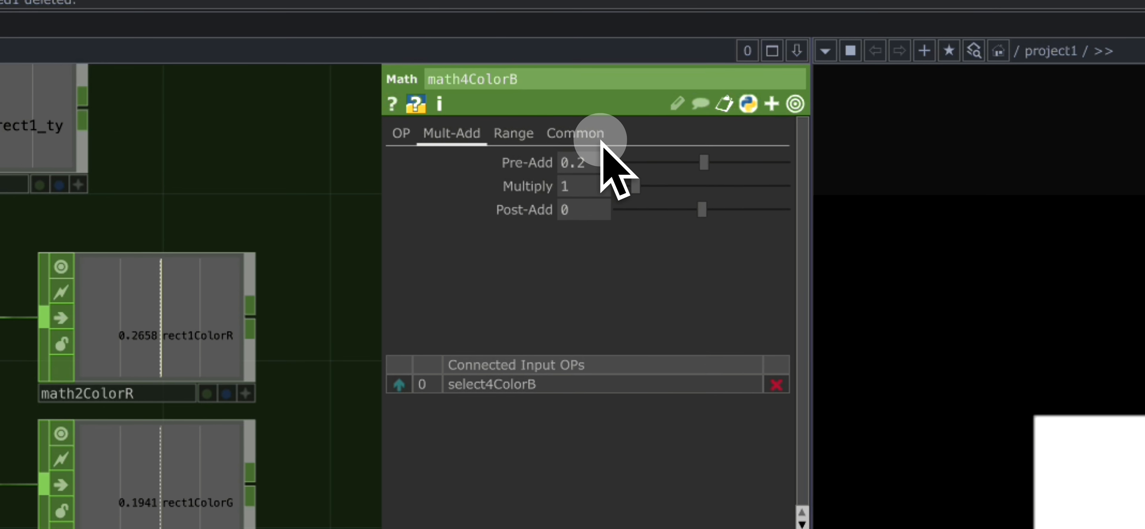
Remap math4ColorB through its Range parameters and compare it with math2ColorR and math3ColorG.
click(538, 137)
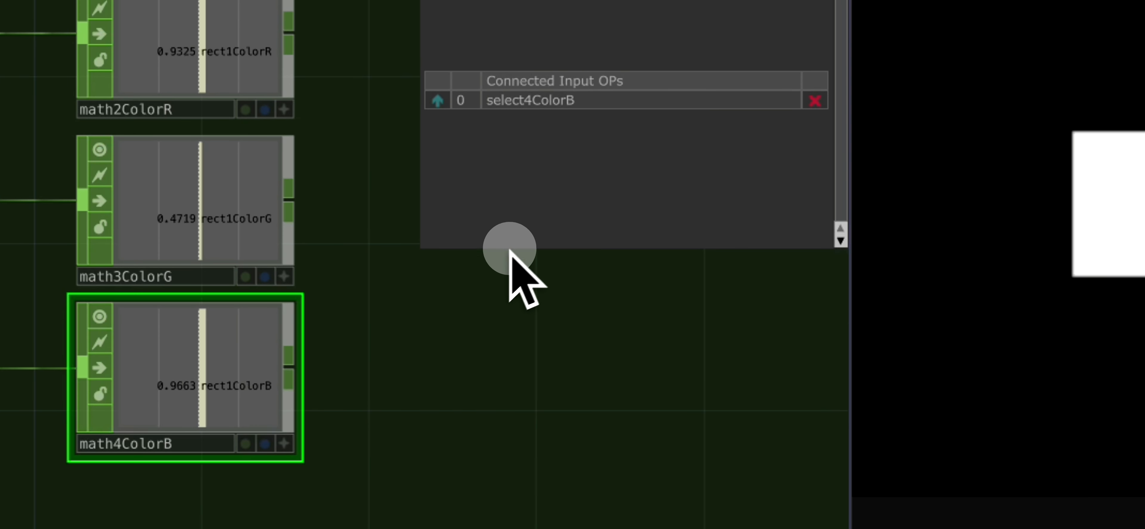
drag(416, 415, 287, 446)
click(120, 116)
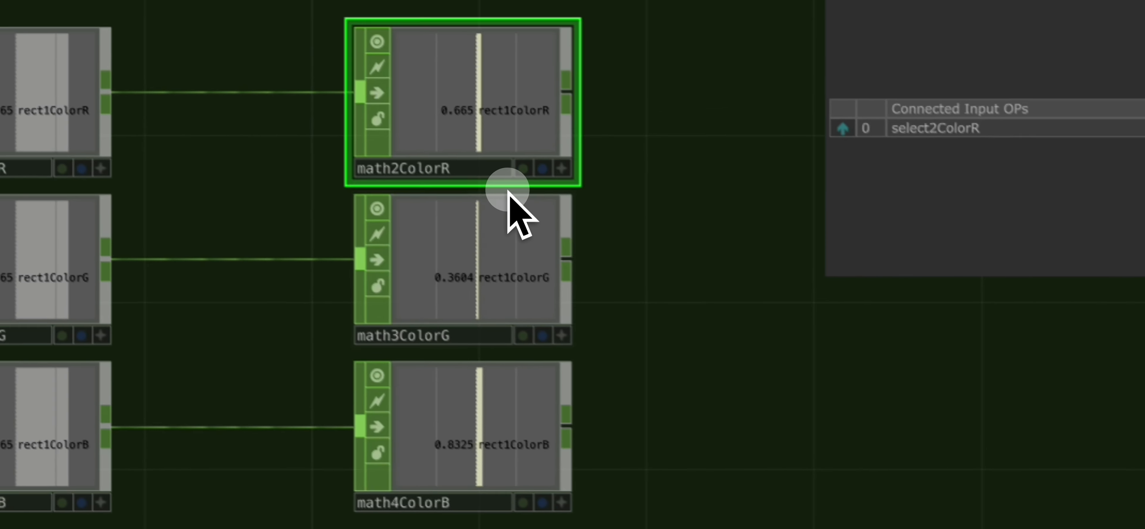
click(492, 323)
click(511, 412)
Add a Merge CHOP in the free space beside the column of colour Math nodes.
drag(684, 416, 389, 378)
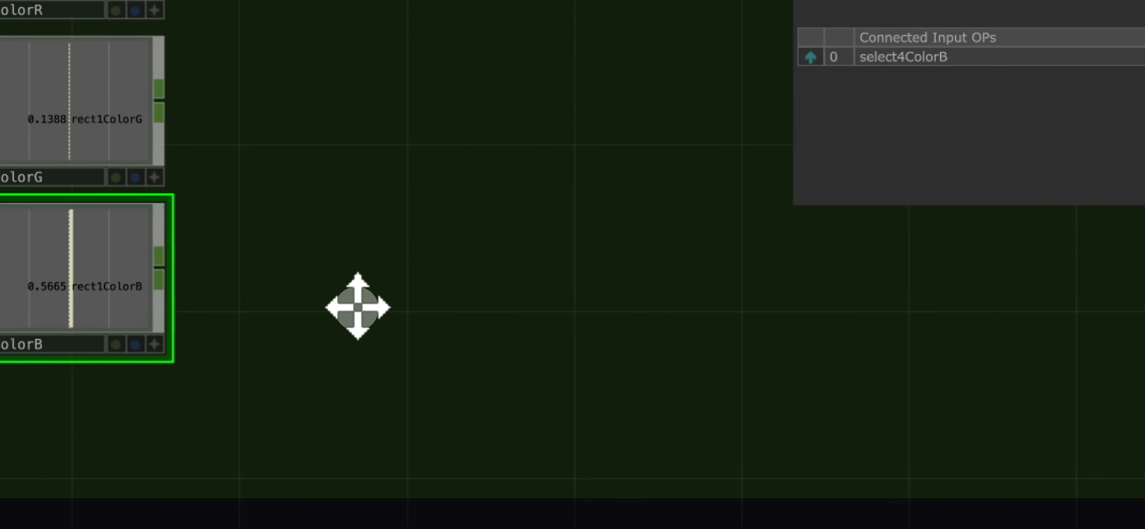
drag(358, 308, 299, 305)
key(Tab)
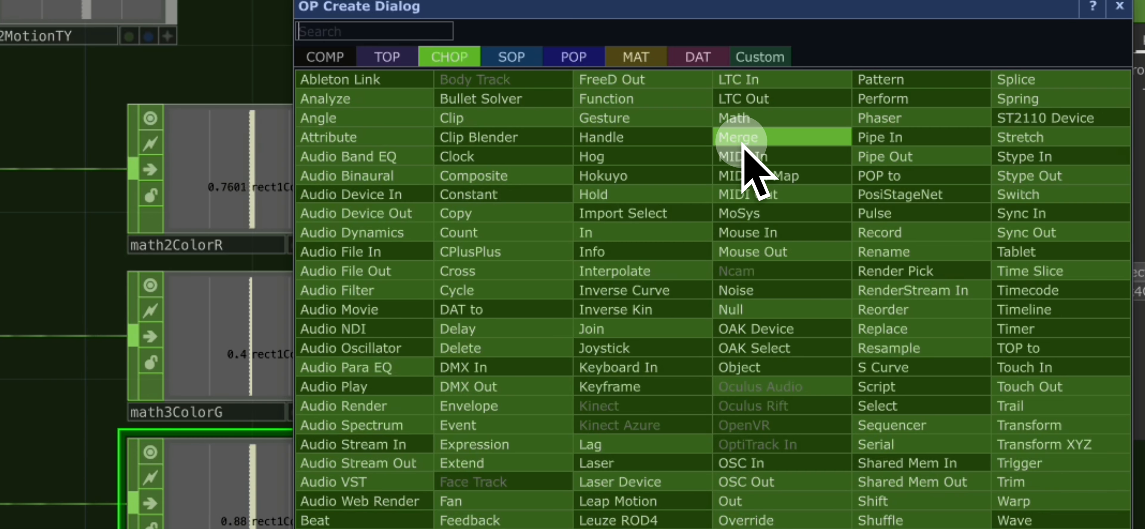
click(739, 142)
click(720, 359)
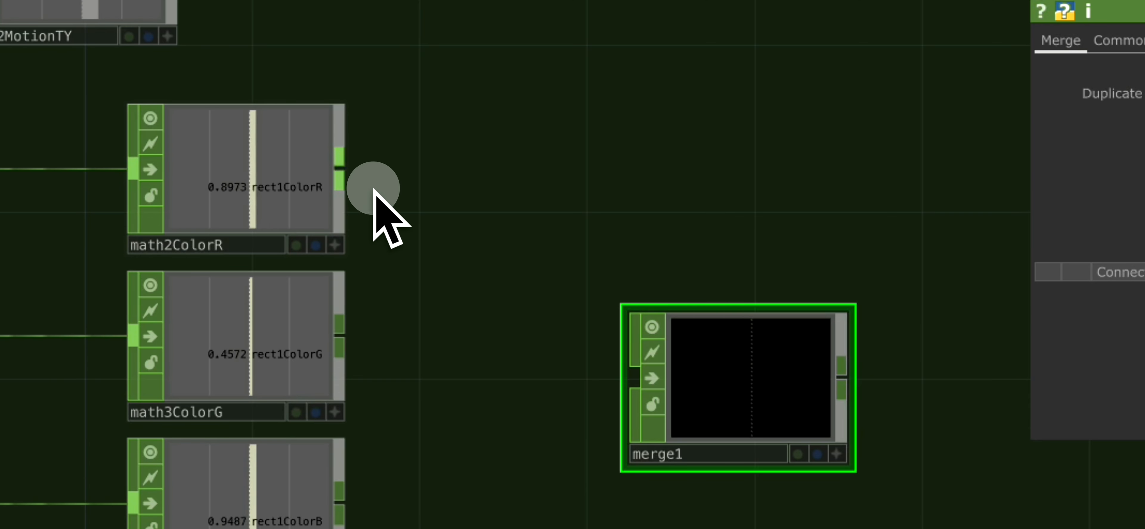
Connect the outputs of math2ColorR, math3ColorG and math4ColorB to the input of merge1.
drag(340, 169, 633, 377)
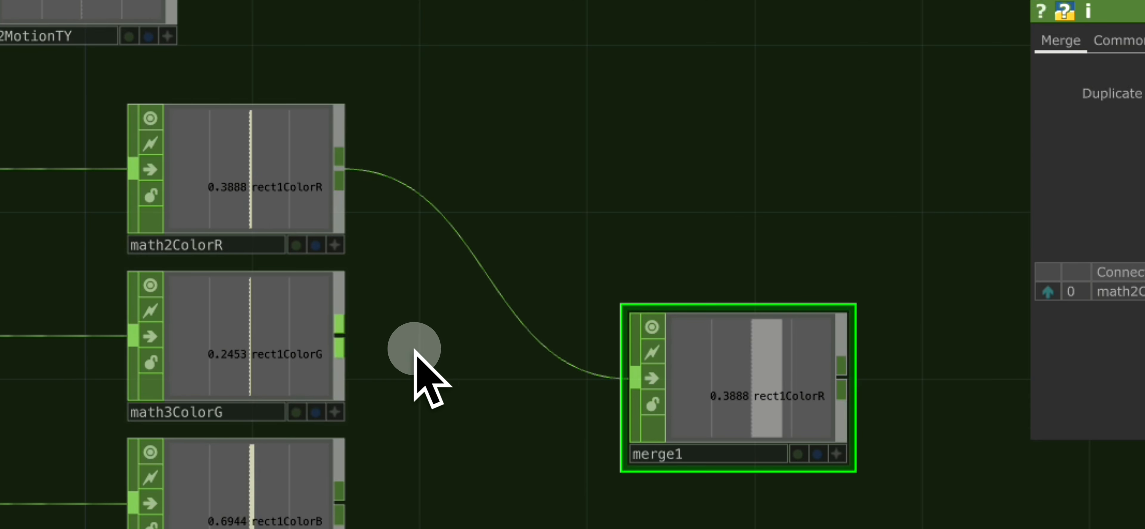
drag(354, 333, 636, 378)
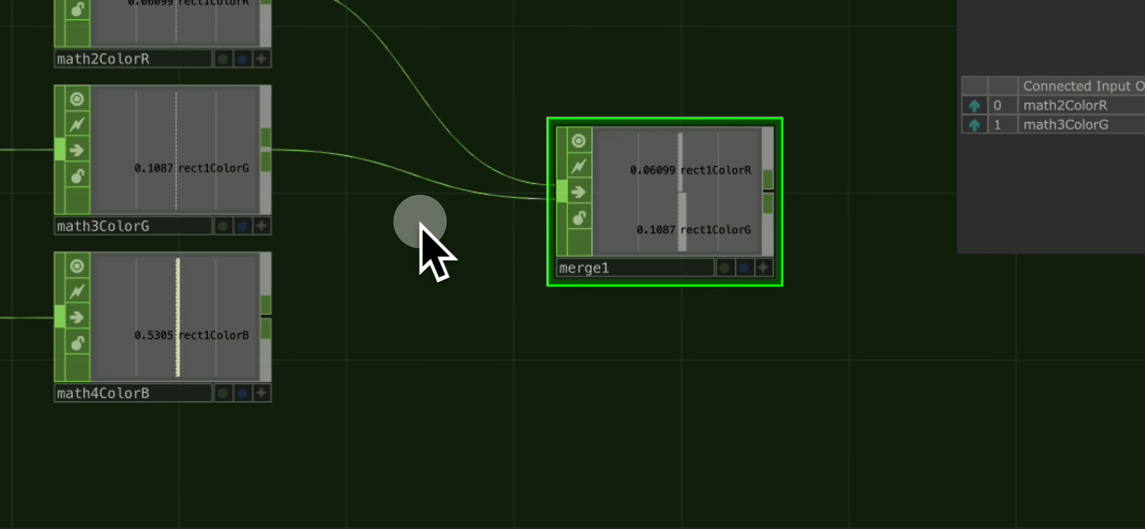
drag(529, 213, 651, 256)
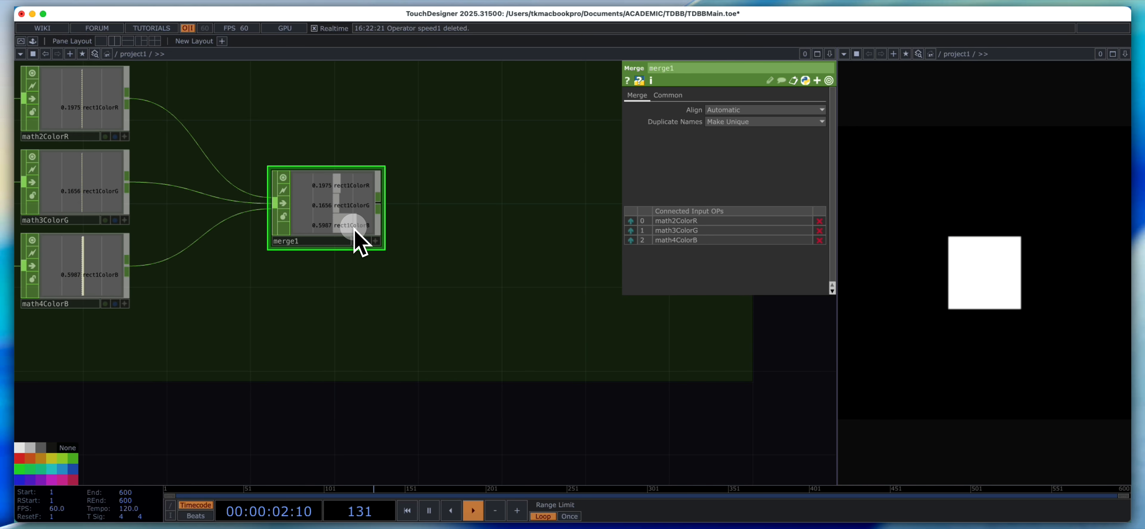
Place another CHOP in the free area of the MOTION network beside the motion Null nodes.
scroll(386, 242, down, 6)
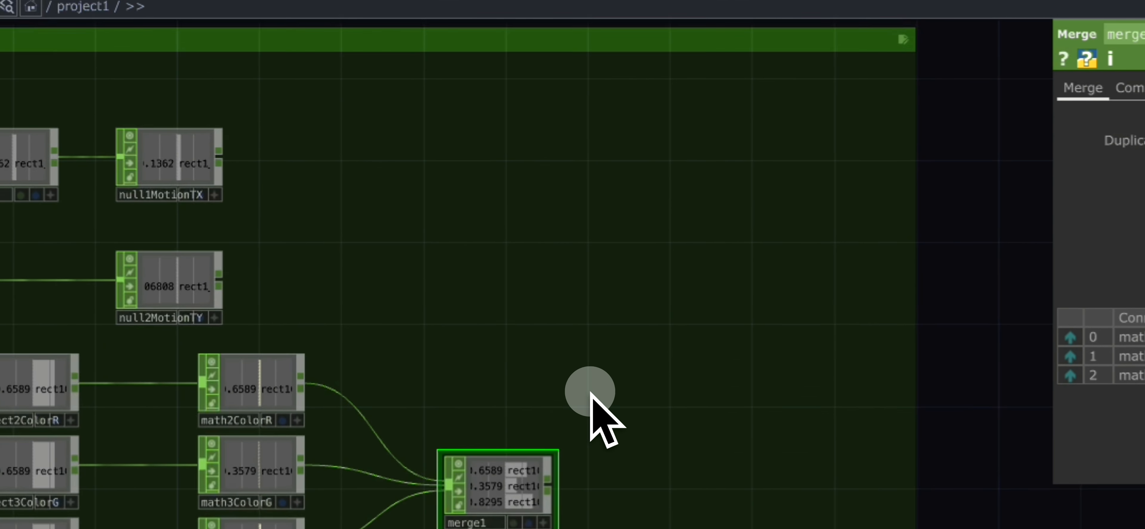
key(Tab)
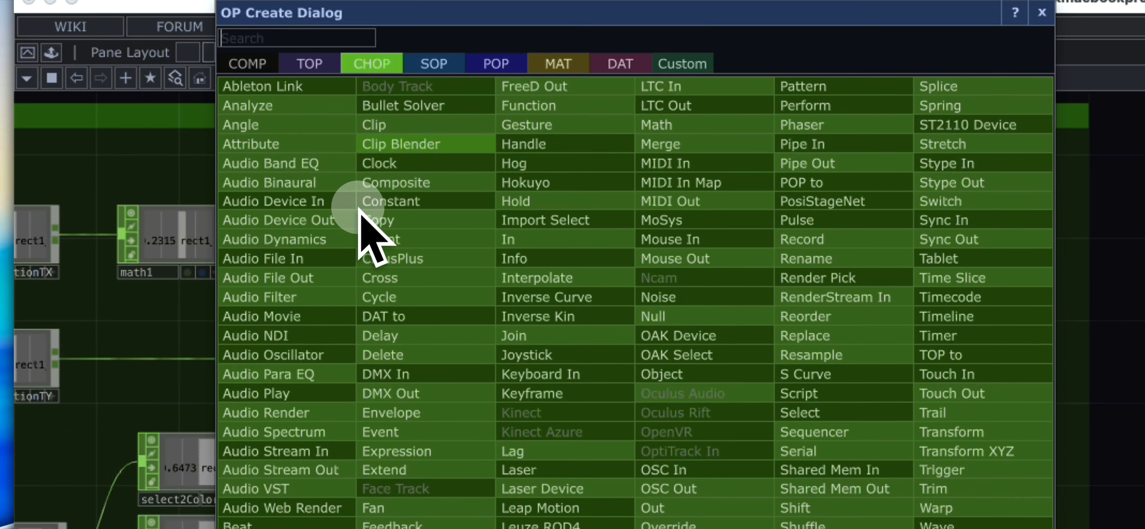
click(361, 216)
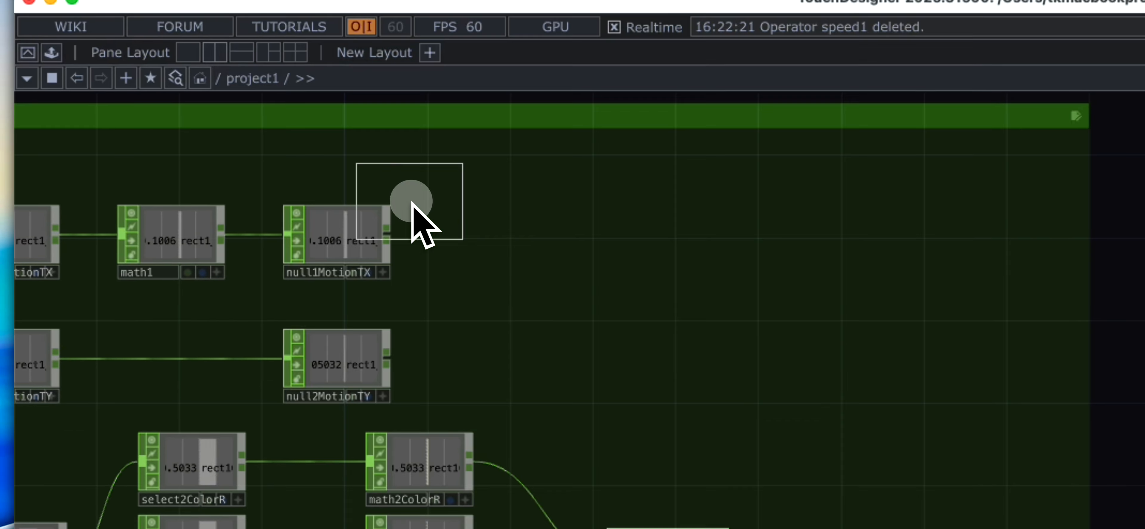
click(661, 289)
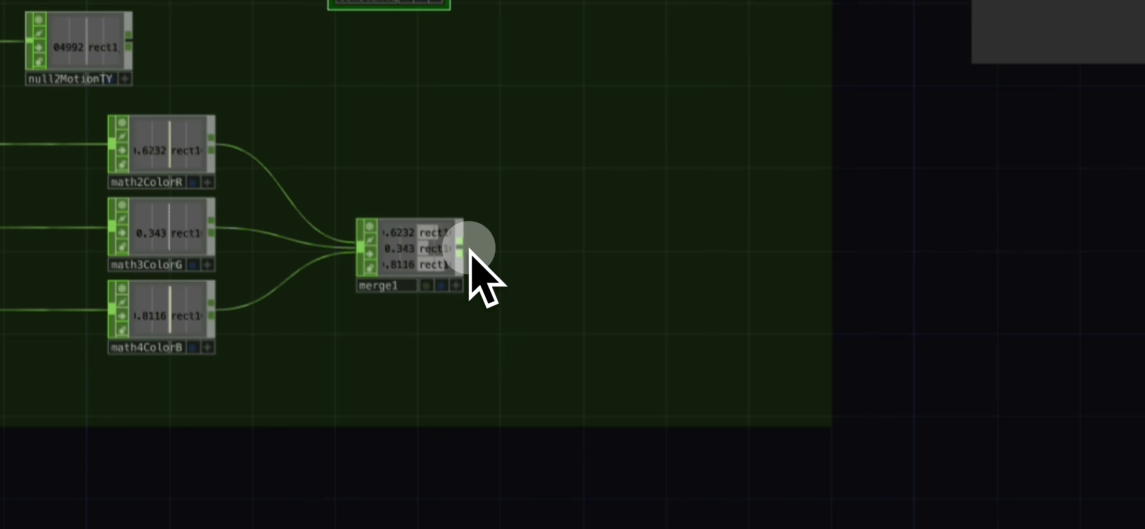
Attach a Null CHOP to the output of merge1 and rename the Merge node as merge1Color.
right_click(470, 249)
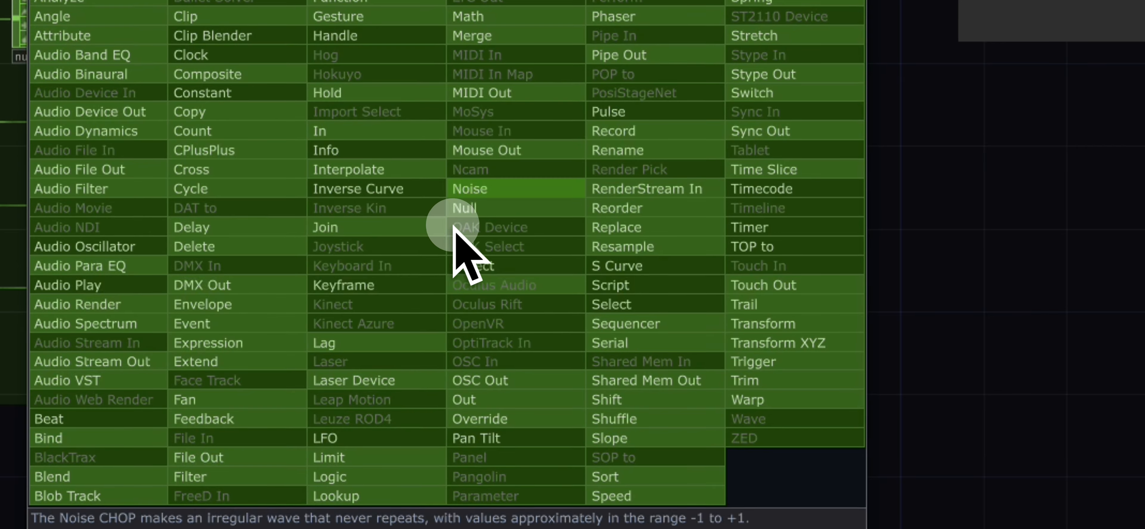
click(509, 224)
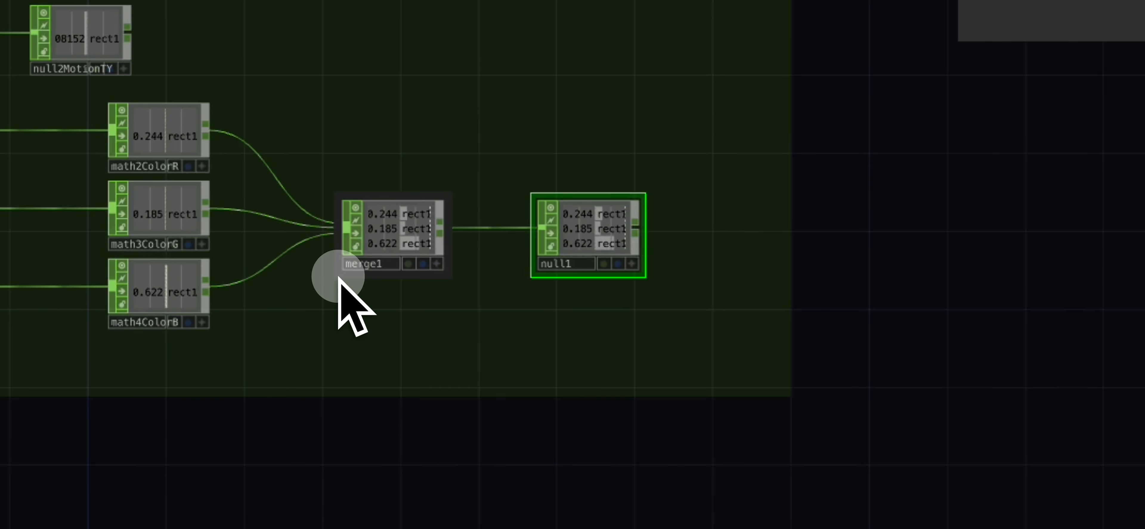
scroll(342, 284, up, 5)
click(419, 261)
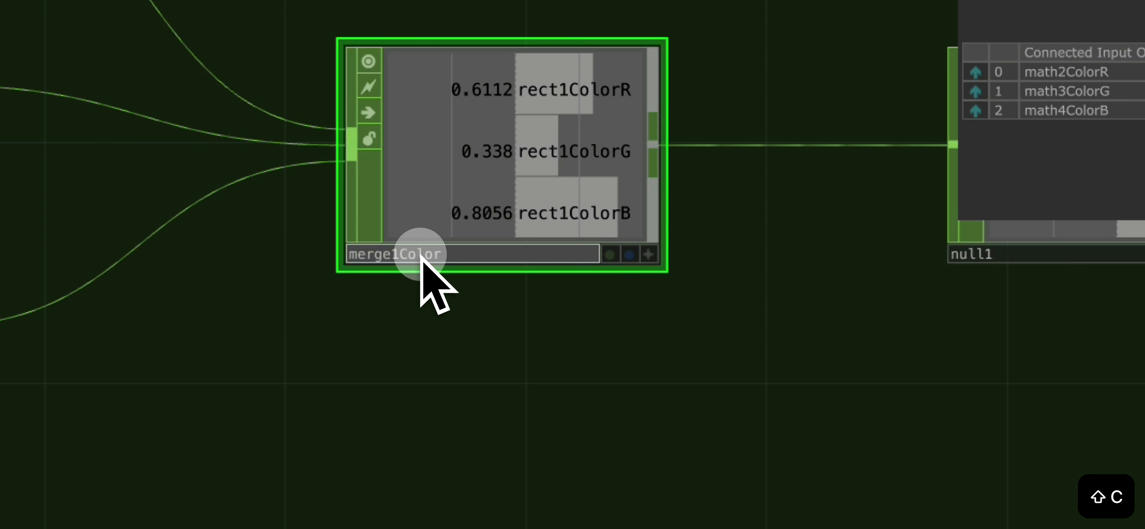
Rename the Null node fed by merge1Color as null3Color.
click(534, 309)
drag(838, 400, 363, 352)
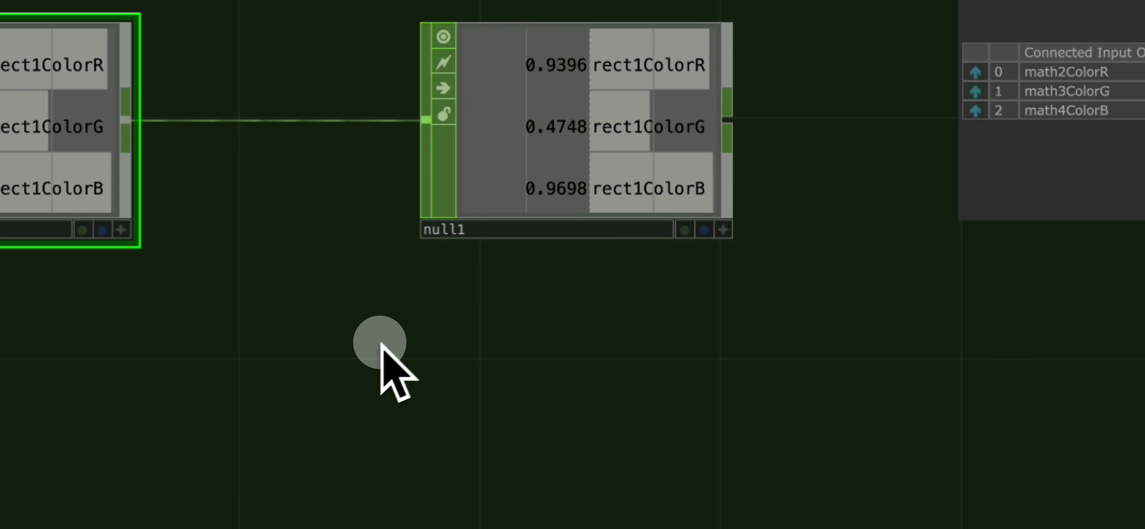
click(508, 229)
drag(371, 232, 375, 528)
scroll(374, 209, down, 5)
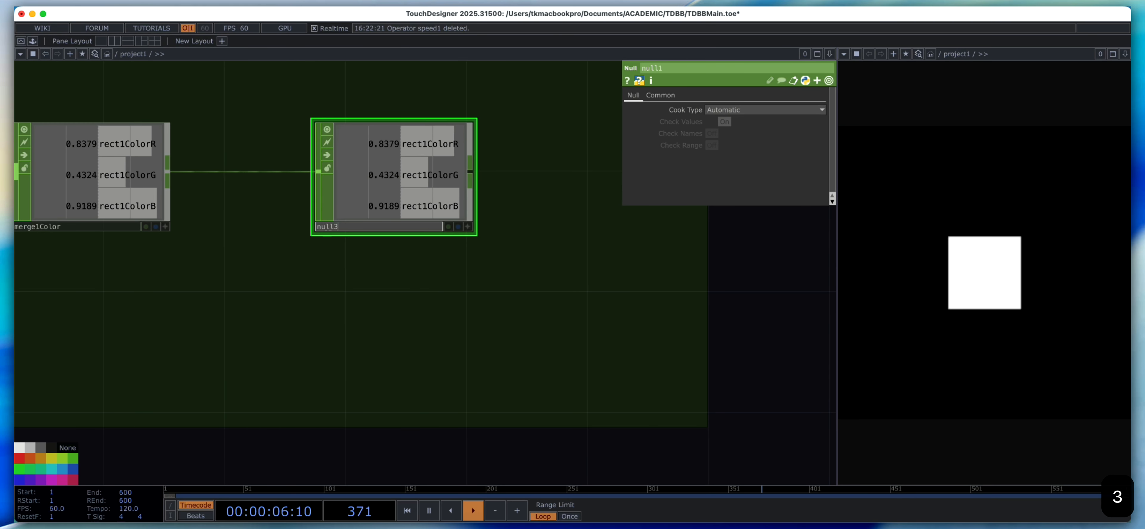
key(Return)
Activate the viewer of null3Color to make its rect1ColorR channel selectable.
drag(540, 158, 488, 363)
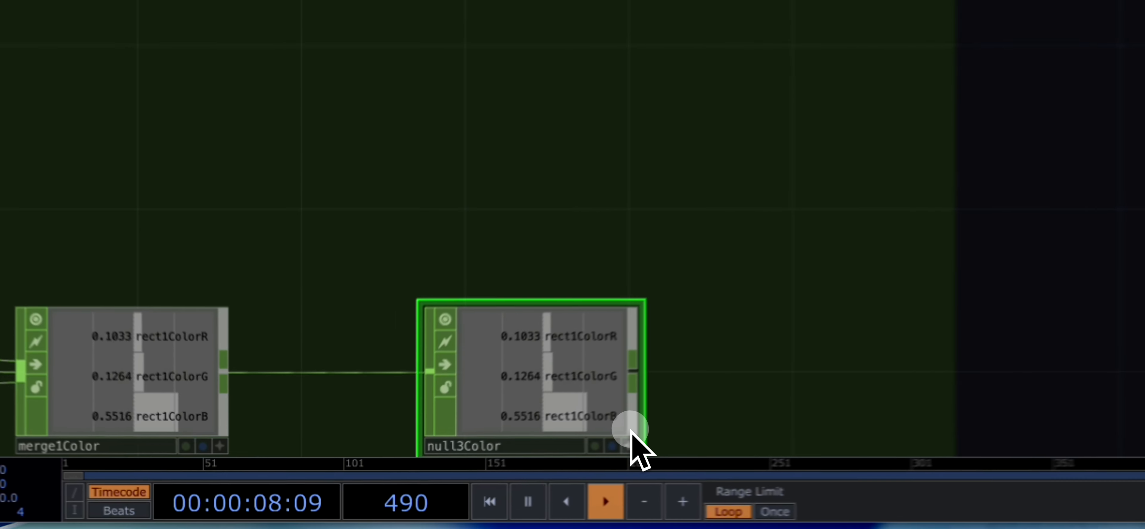
click(486, 479)
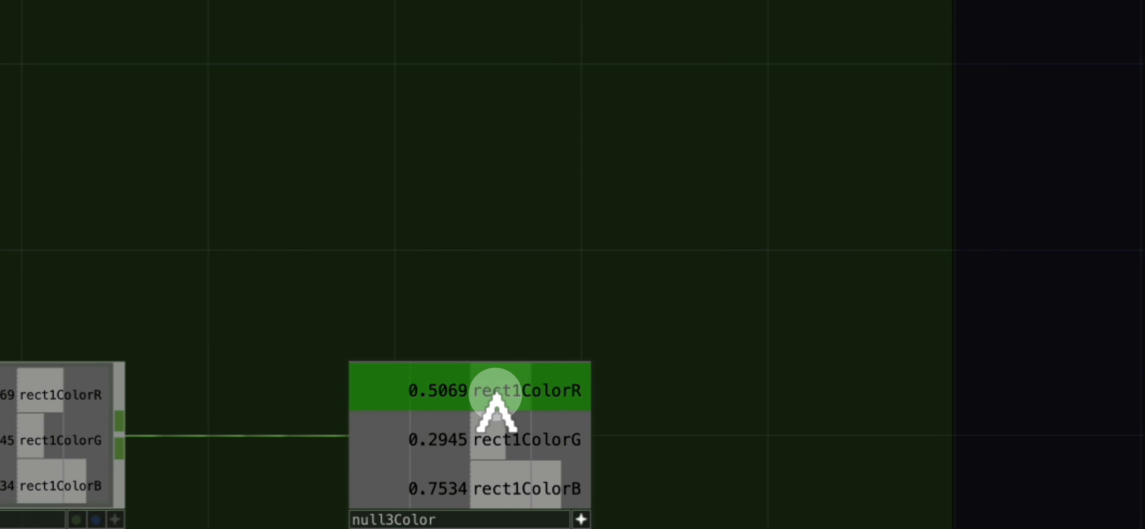
Link the three channel values of constant1 to null3Color's rect1ColorR, rect1ColorG and rect1ColorB channels as CHOP references.
drag(504, 400, 644, 242)
click(644, 241)
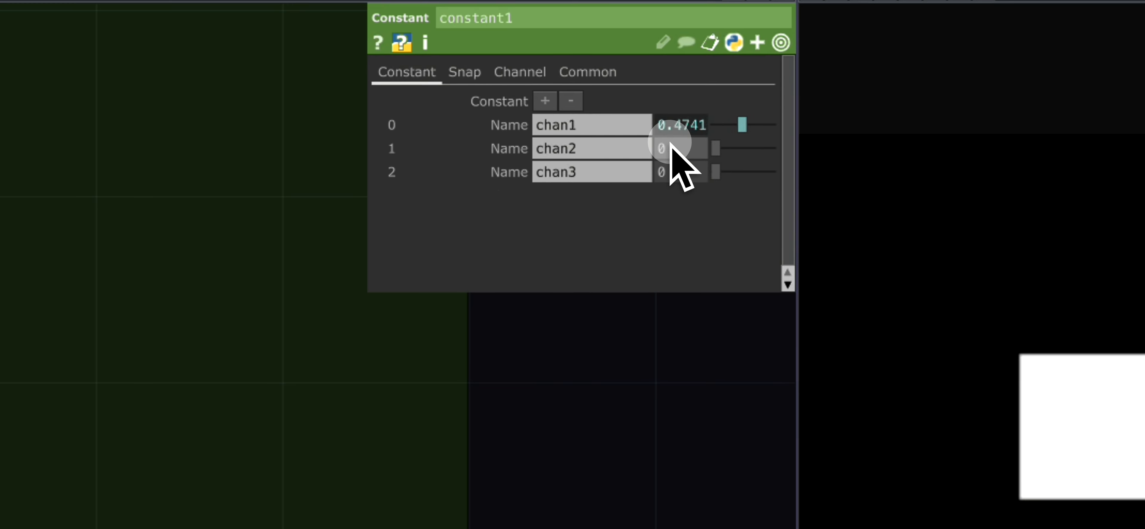
drag(669, 143, 671, 144)
click(671, 136)
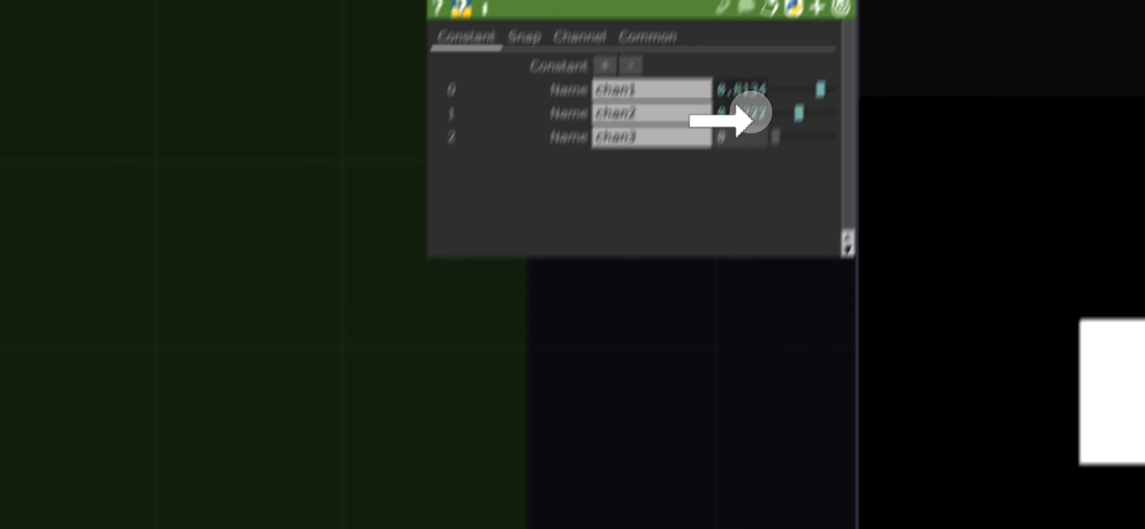
drag(752, 119, 747, 135)
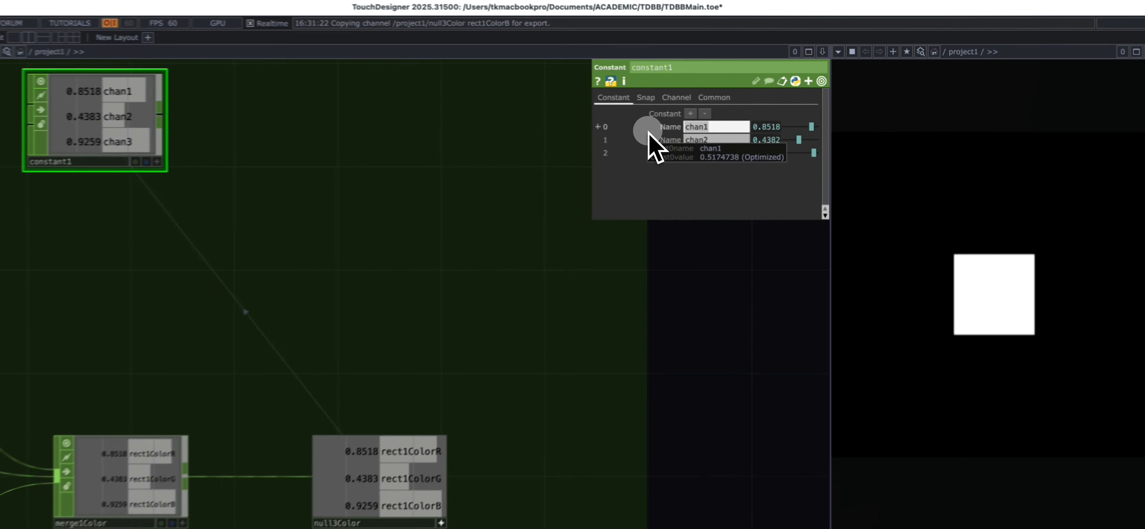
Rename the three channels of constant1 as rect1ColorR, rect1ColorG and rect1ColorB.
text(re)
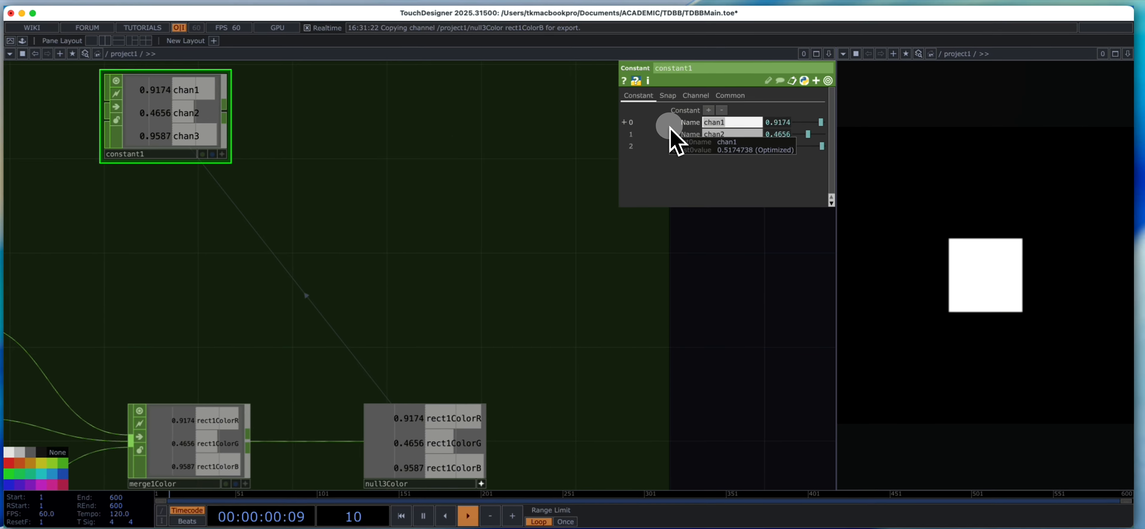
text(ct1ColorR)
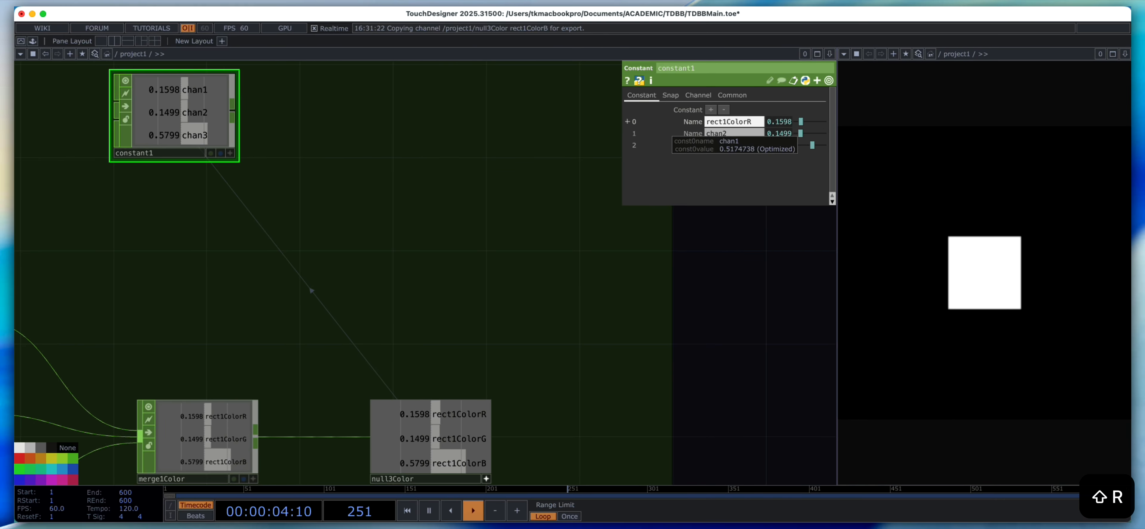
click(734, 133)
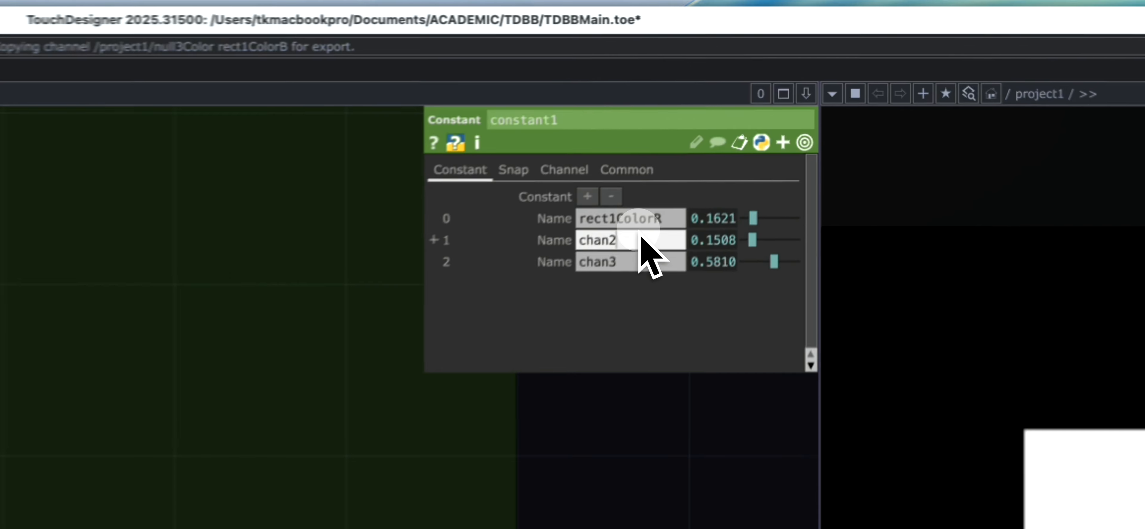
text(rect1ColorG)
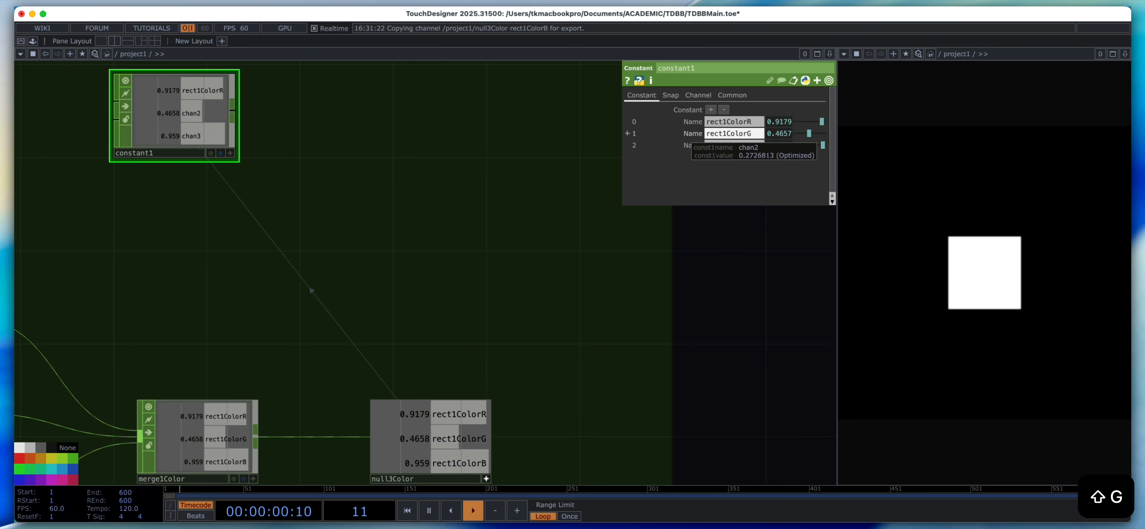
click(709, 145)
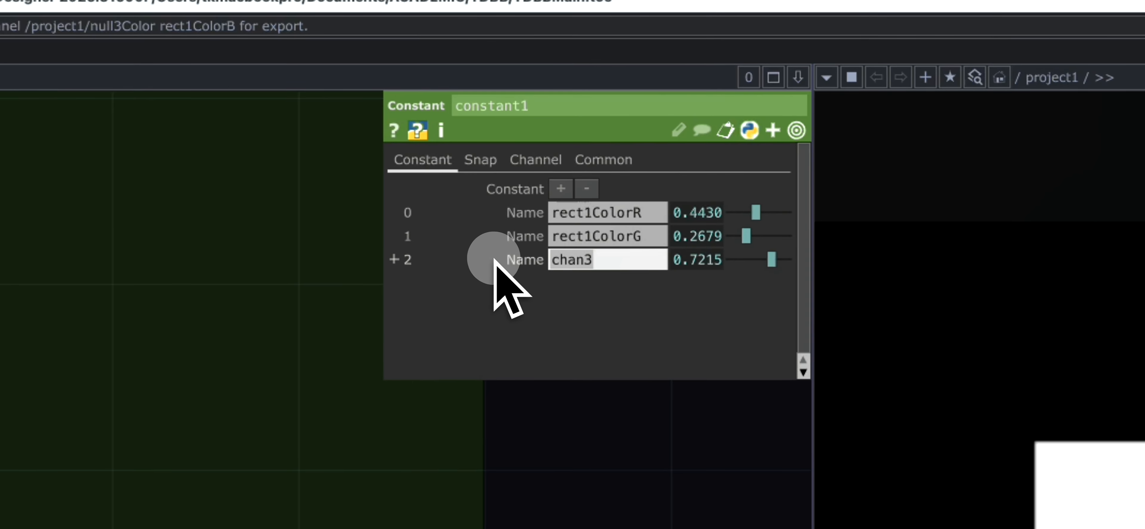
text(rect1Color)
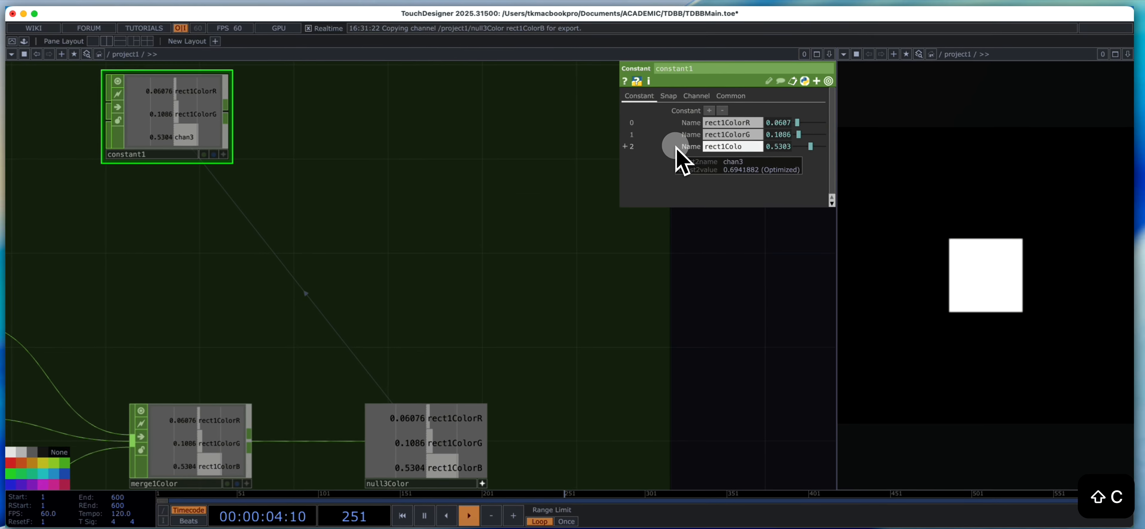
text(B)
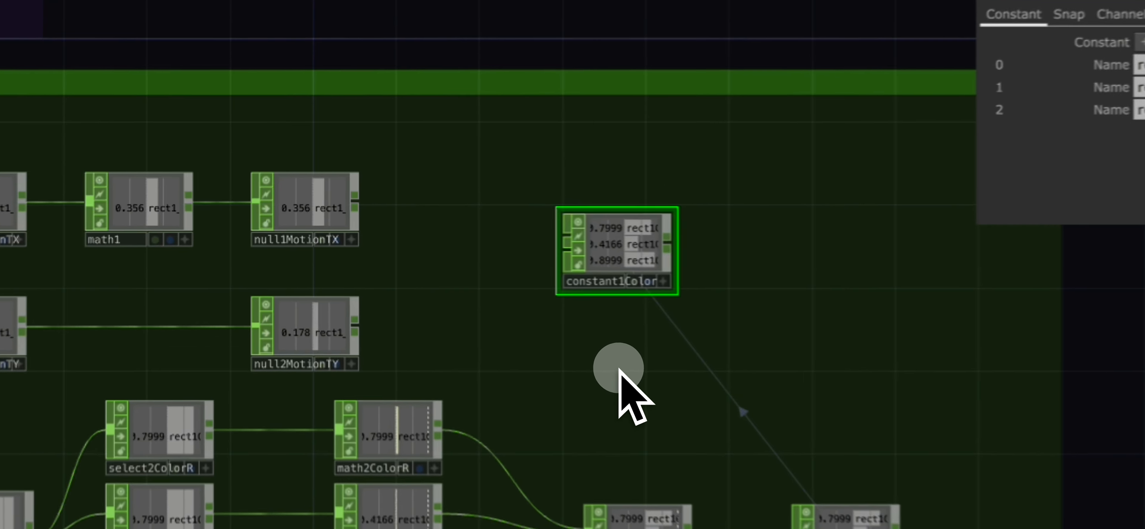
Select rect1Main in the VISUALS network to show its Rectangle parameters.
drag(481, 139, 859, 275)
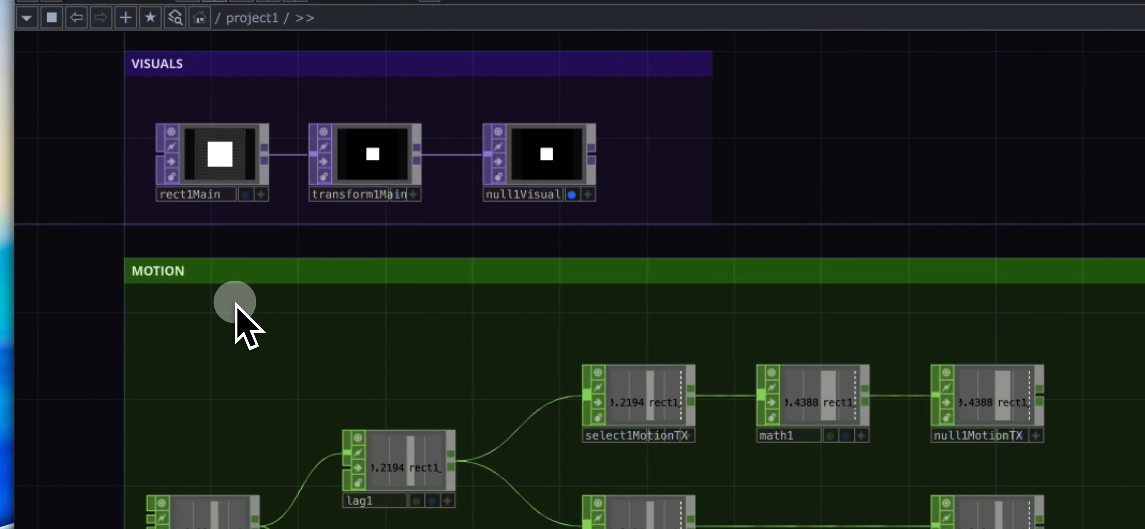
scroll(234, 303, right, 3)
drag(235, 302, 264, 346)
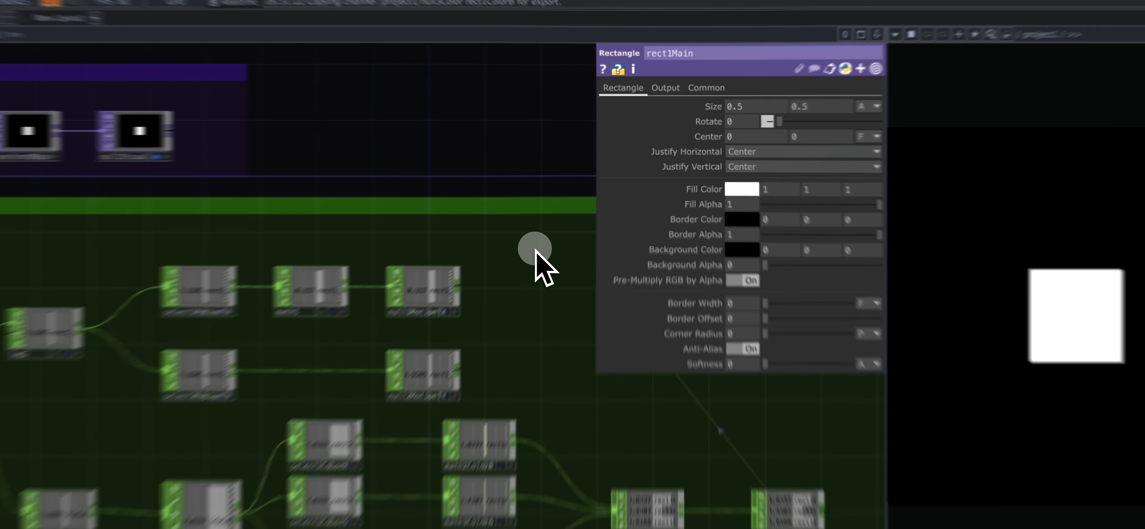
drag(563, 222, 498, 211)
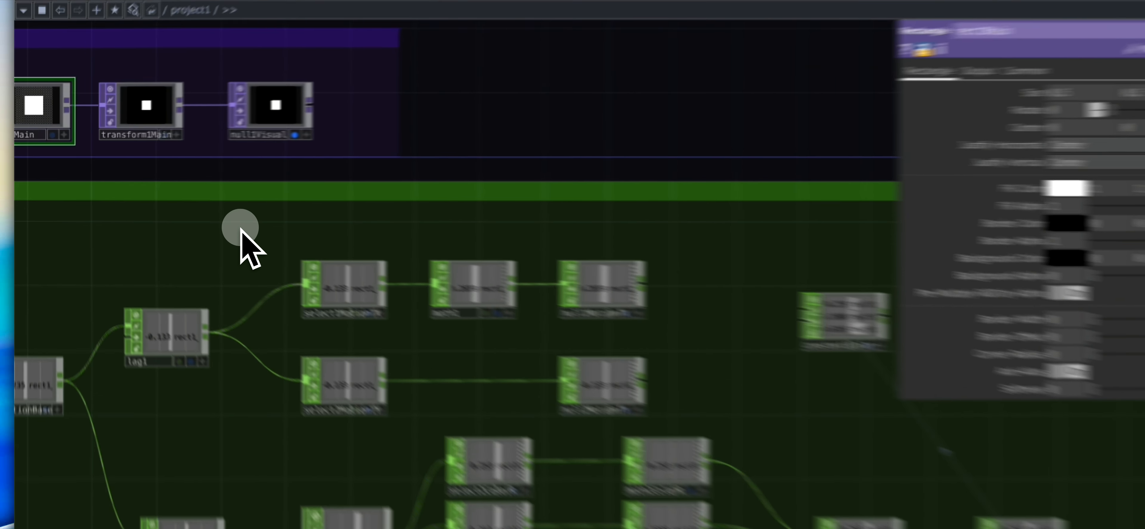
drag(162, 205, 261, 206)
drag(506, 257, 438, 227)
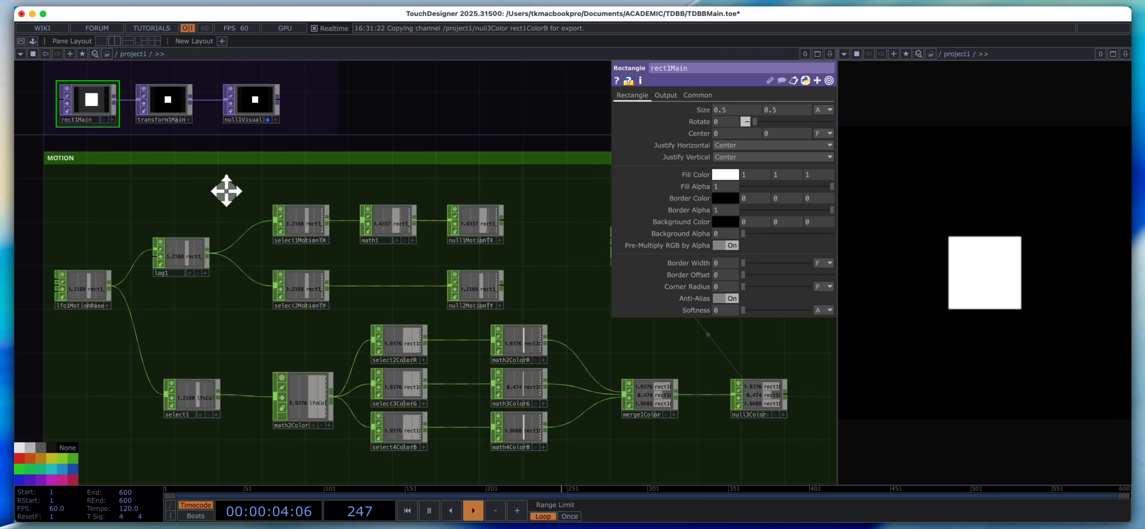
mouse_move(226, 191)
mouse_down()
mouse_move(321, 196)
mouse_move(211, 205)
mouse_up()
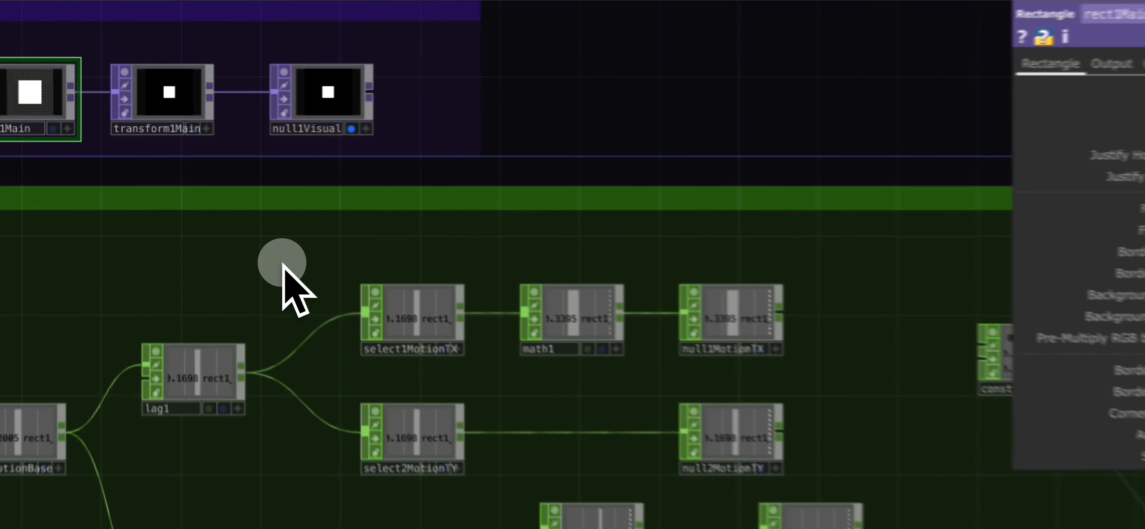
drag(837, 247, 785, 318)
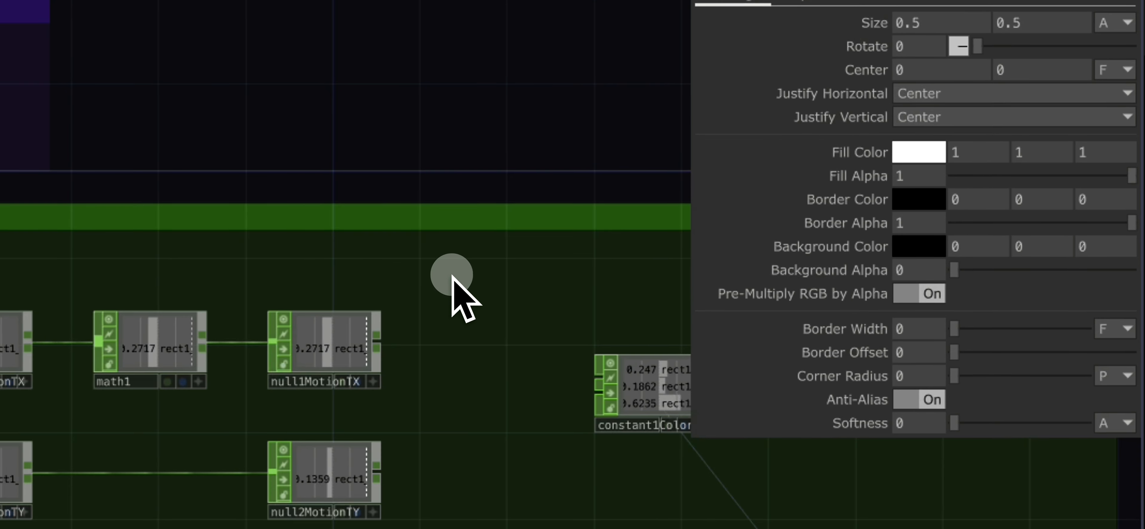
Link rect1Main's Fill Color red, green and blue to constant1Color's rect1ColorR, rect1ColorG and rect1ColorB channels as CHOP references.
drag(469, 227, 253, 158)
scroll(480, 287, down, 1)
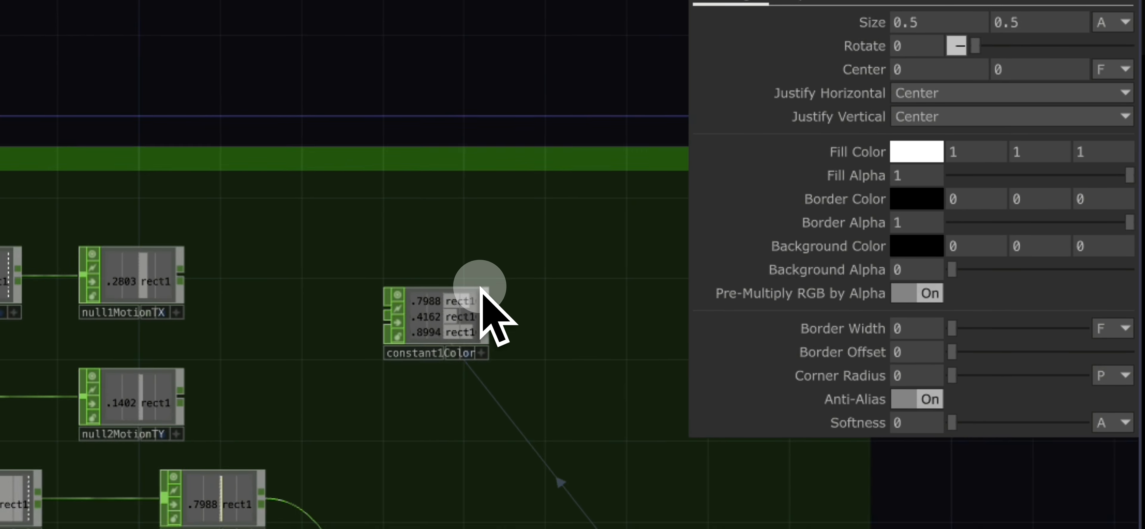
scroll(481, 287, up, 3)
drag(472, 319, 913, 152)
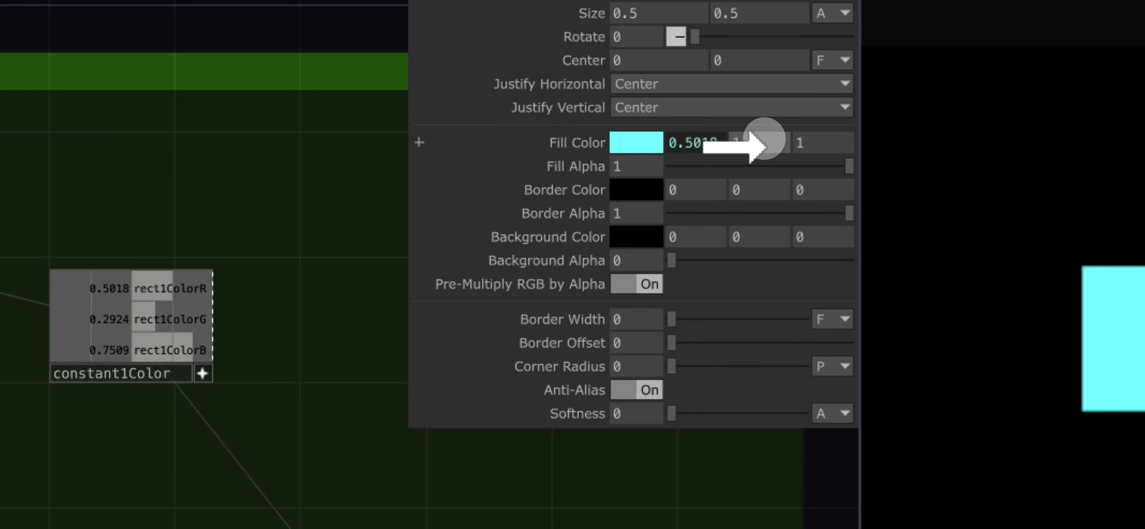
drag(757, 142, 762, 141)
click(762, 138)
drag(249, 333, 858, 132)
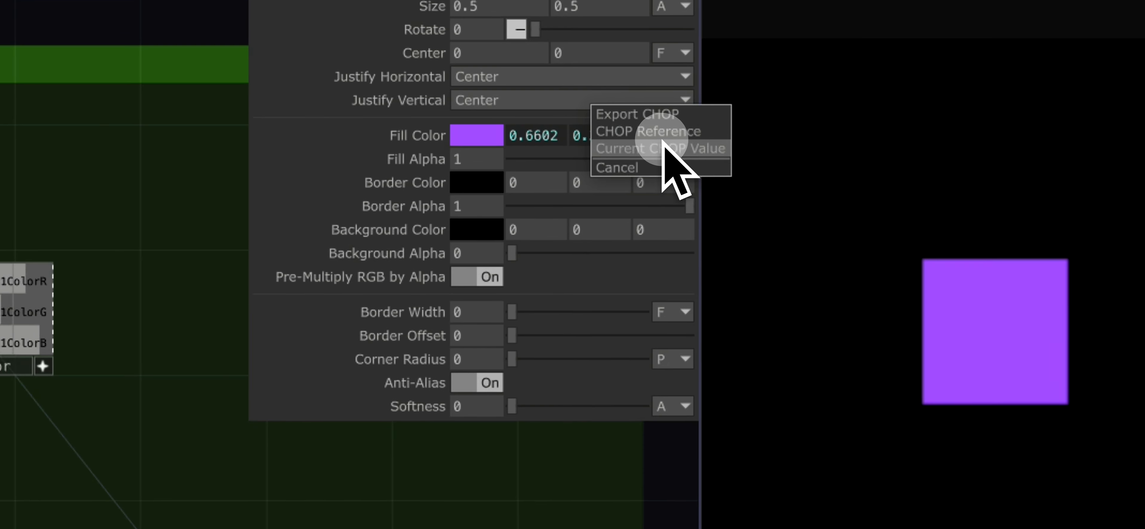
click(664, 141)
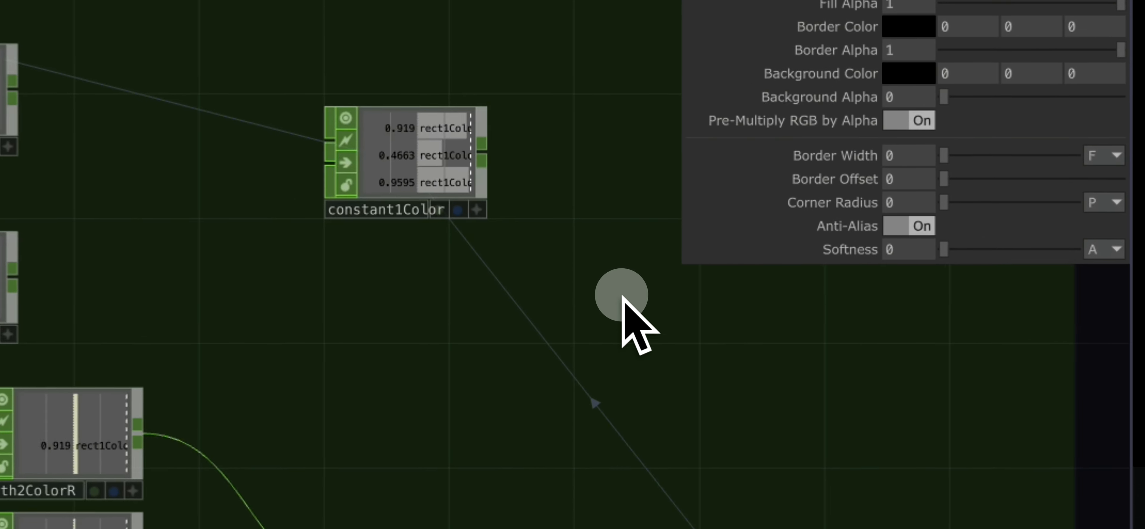
scroll(606, 344, down, 3)
scroll(672, 318, down, 3)
scroll(675, 318, up, 2)
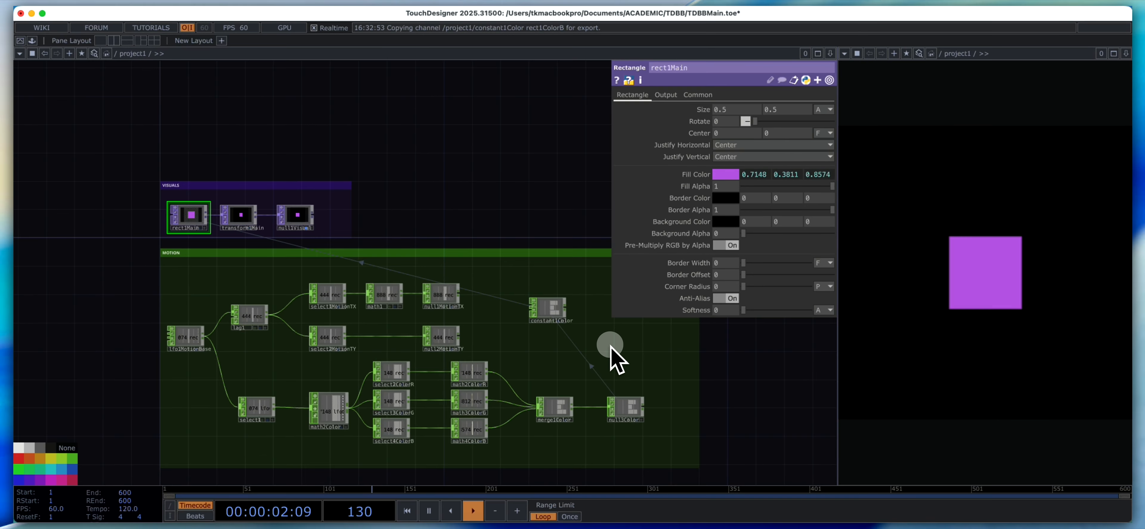
scroll(610, 346, up, 1)
drag(793, 395, 724, 349)
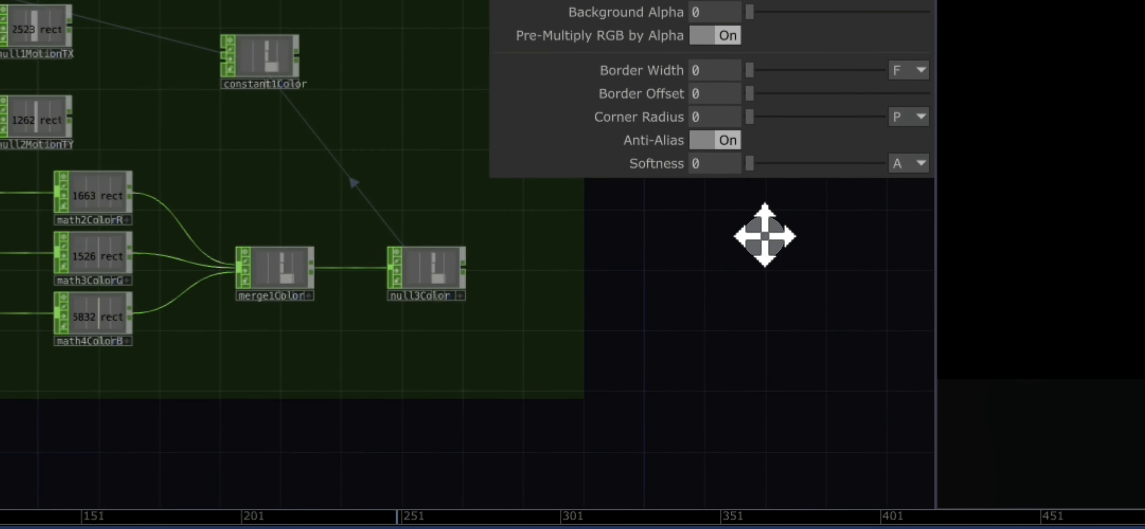
drag(711, 238, 702, 229)
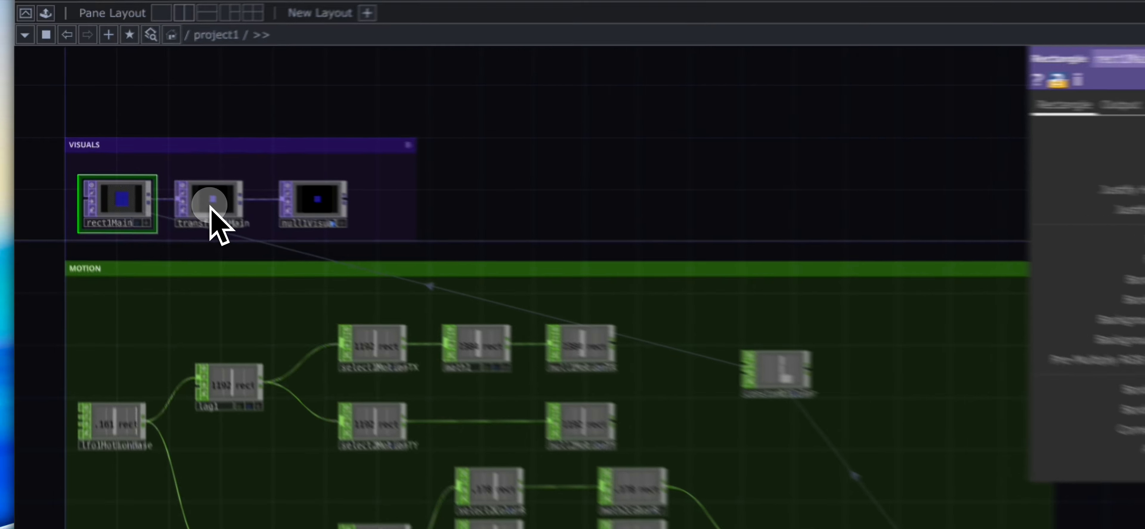
Switch tx and ty of transform1Main to expression mode so they use the null1MotionTX and null2MotionTY references.
click(142, 159)
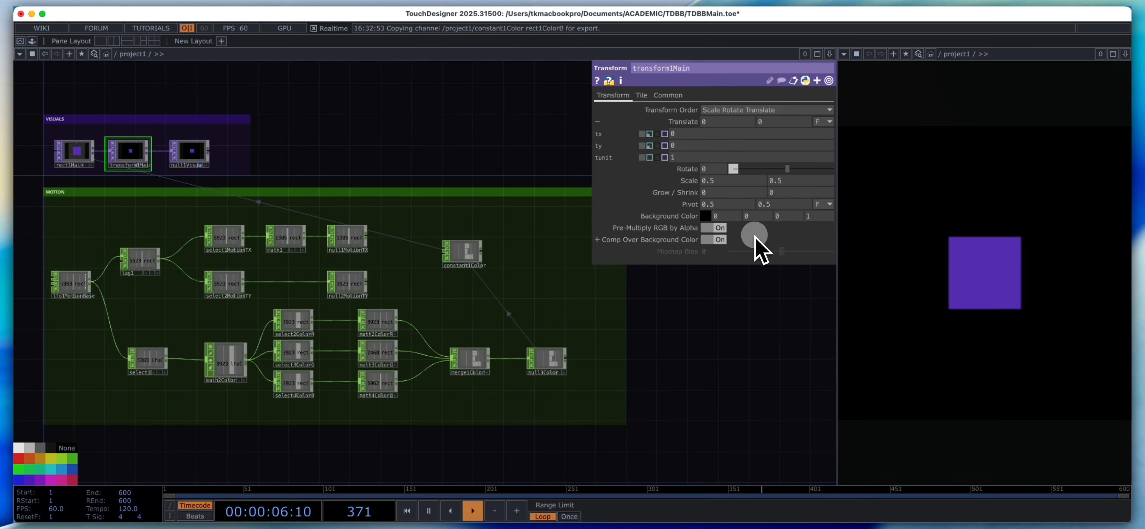
click(649, 133)
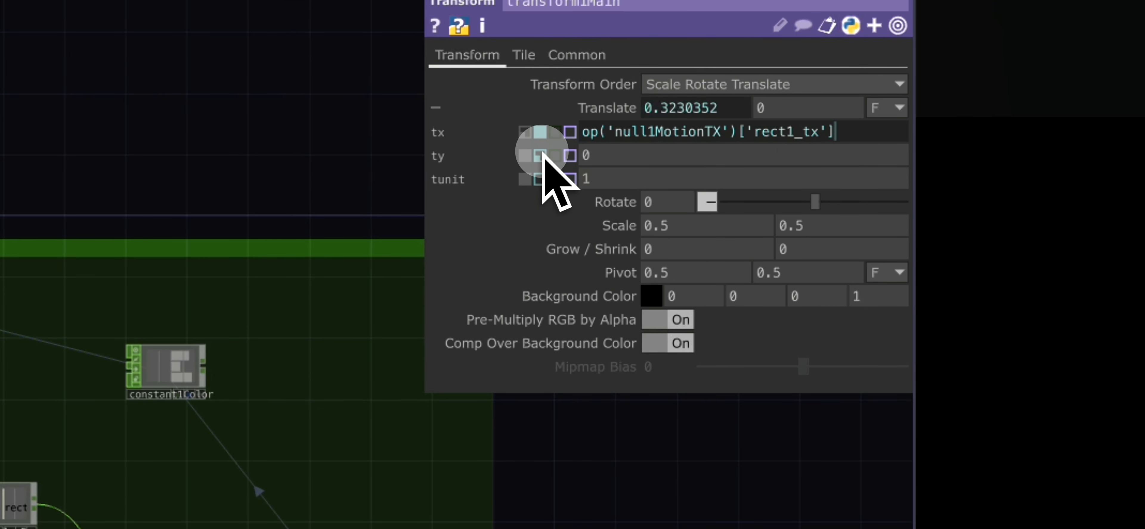
click(540, 155)
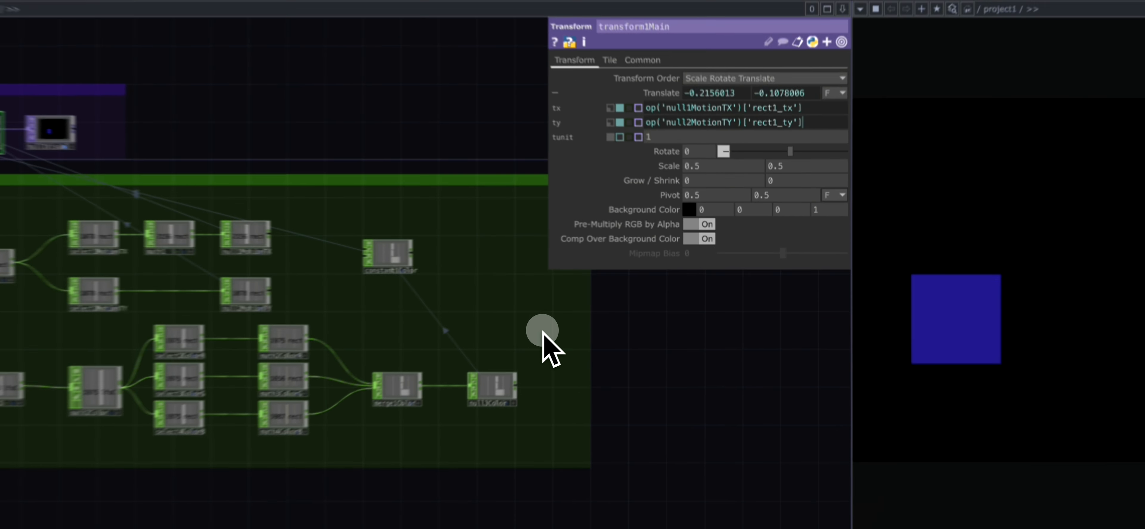